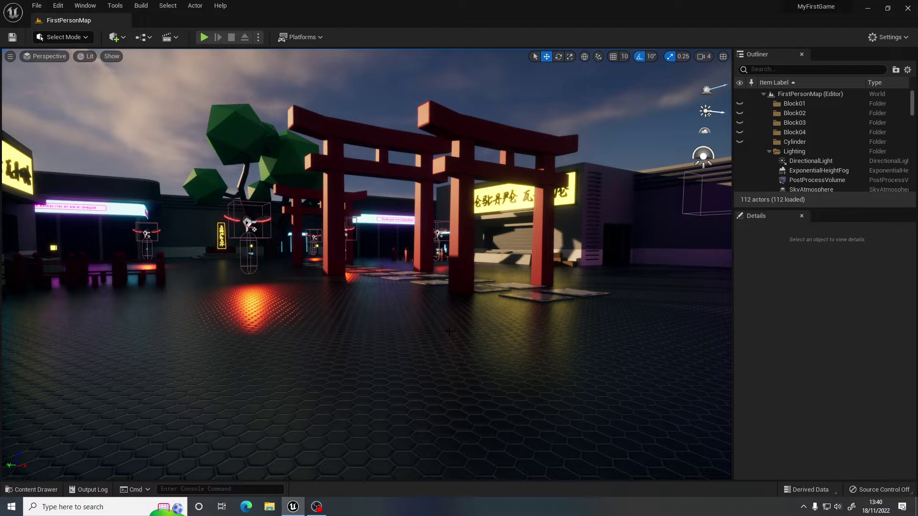
- Play-test the level, walk around to try the current rifle, and end the play session
right_drag(348, 350, 345, 342)
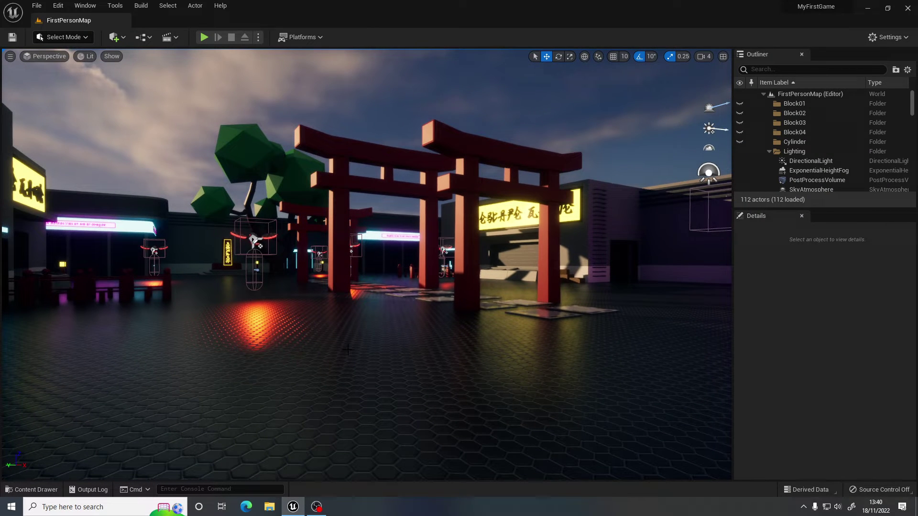
click(204, 37)
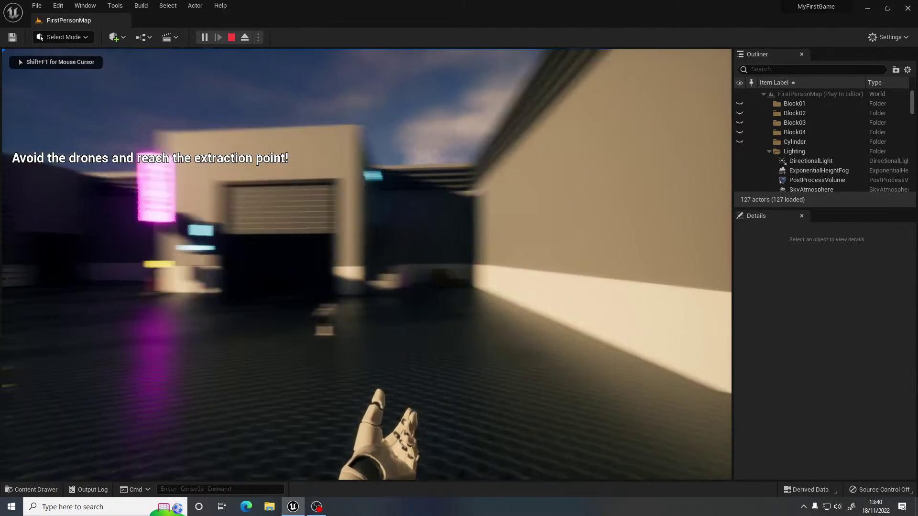
key(w)
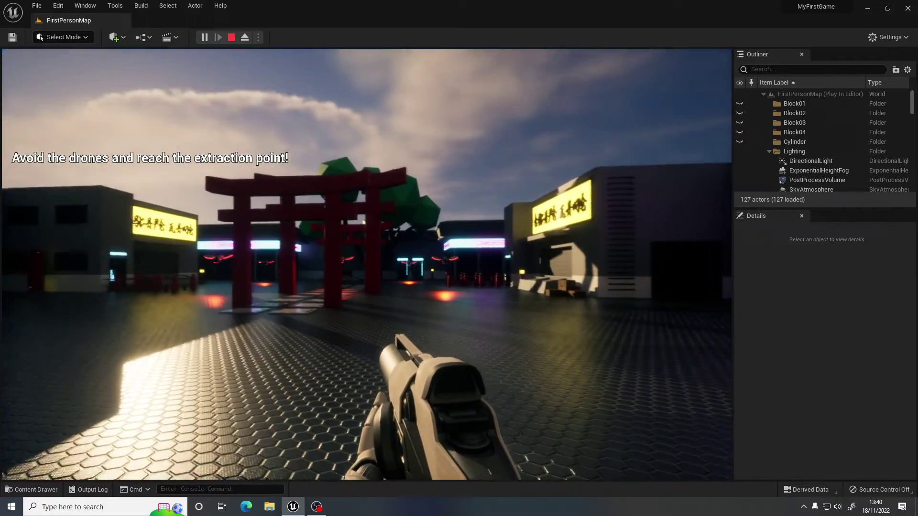
key(Escape)
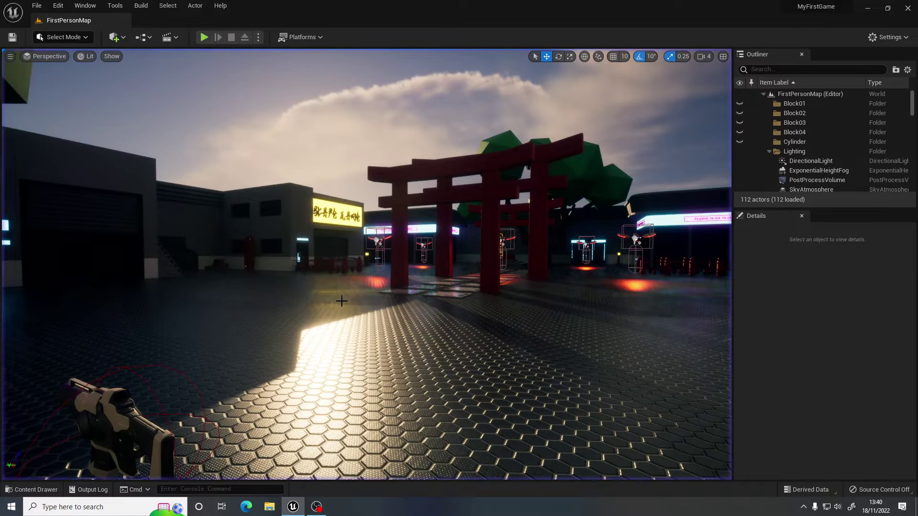
- Check the Blaster folder in the project's Content directory and delete it
click(36, 490)
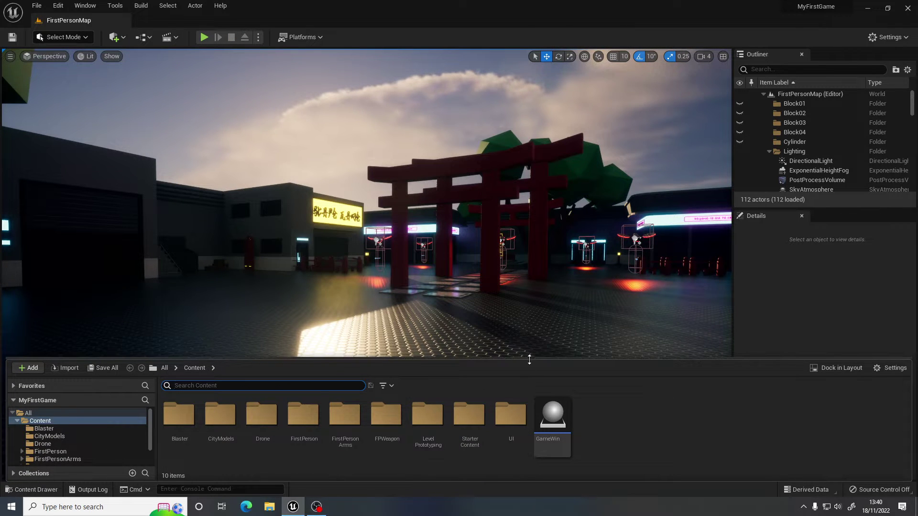
drag(529, 359, 529, 334)
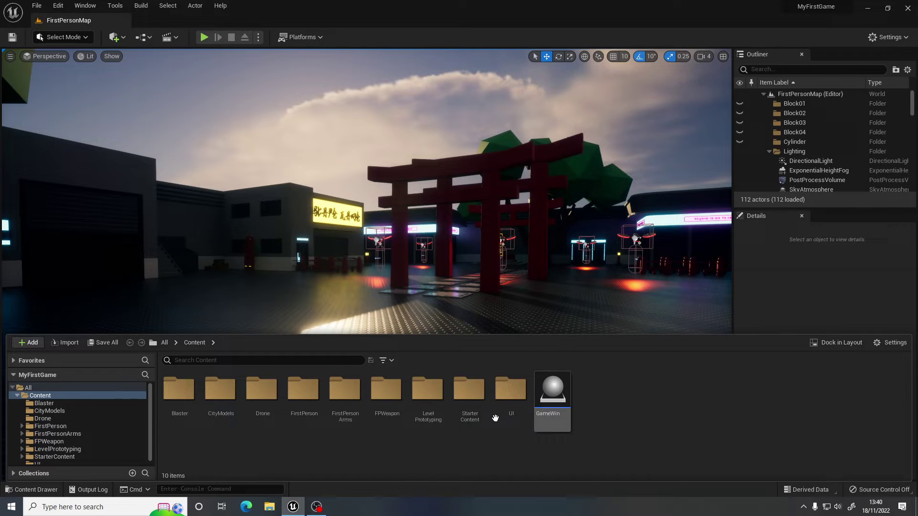
double_click(179, 391)
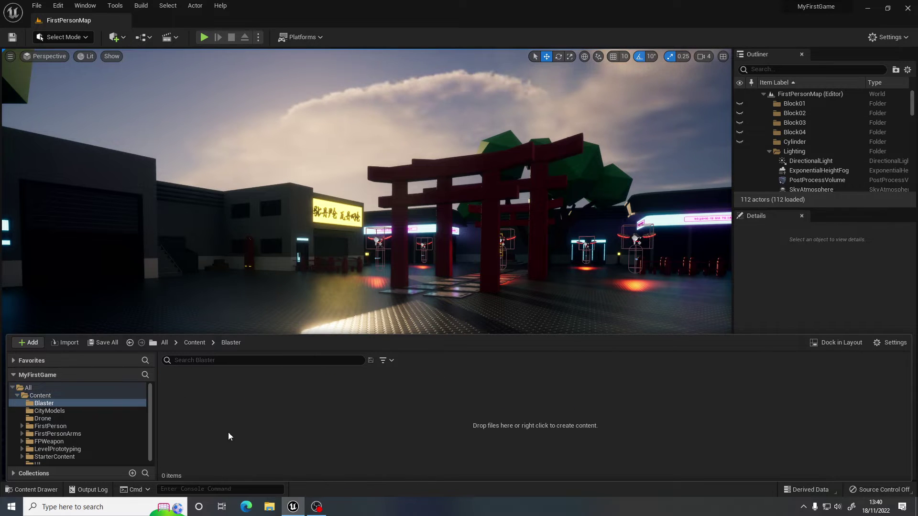
click(128, 343)
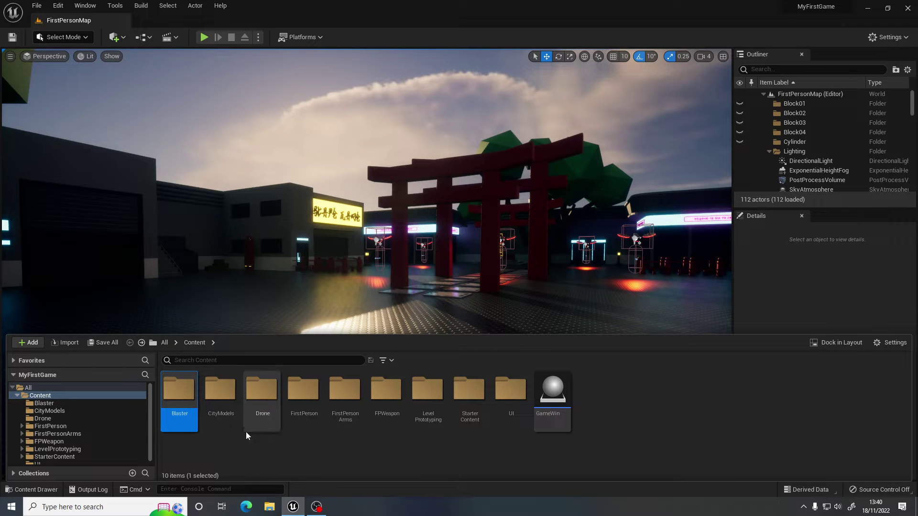
key(Delete)
click(263, 454)
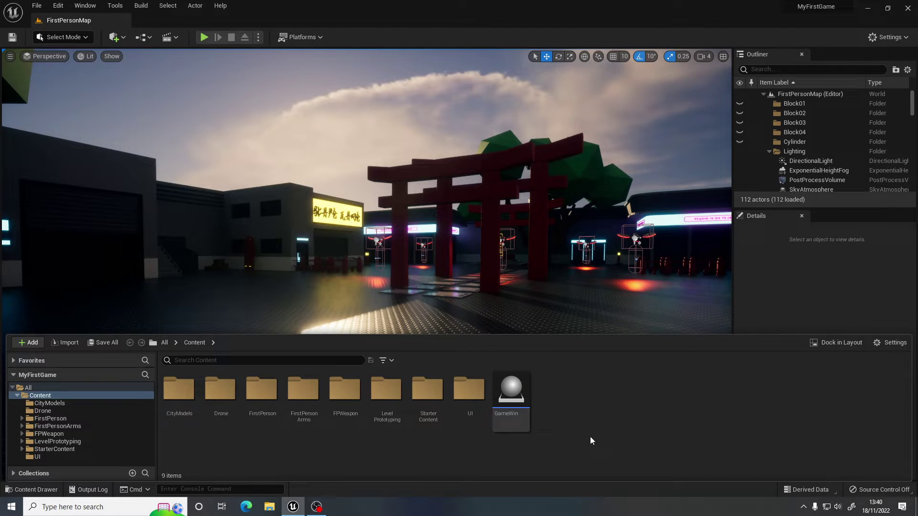
- Create a new folder named Blaster in the project's Content directory
right_click(577, 413)
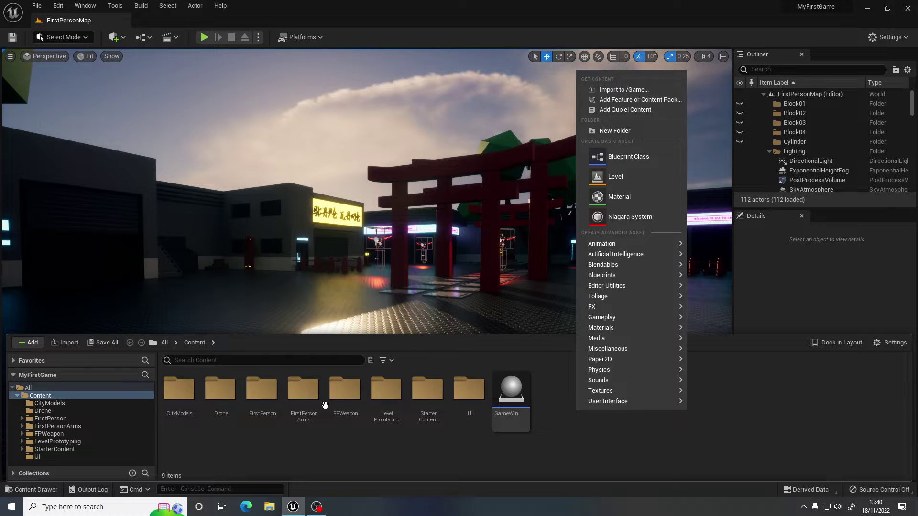
click(53, 395)
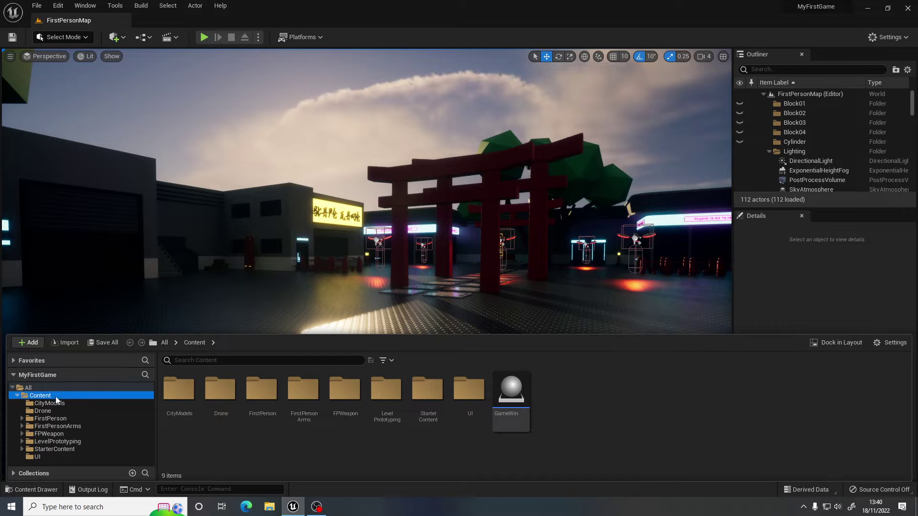
right_click(570, 414)
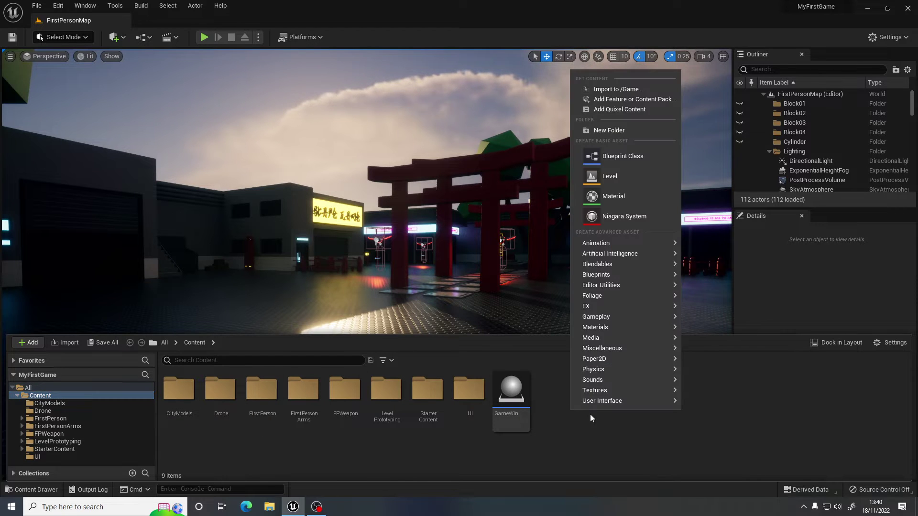
click(609, 130)
text(Blaster)
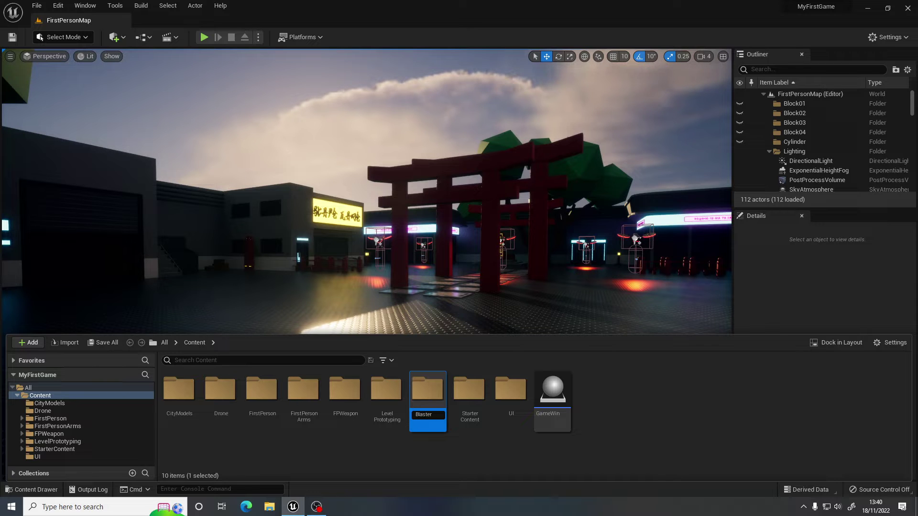
key(Return)
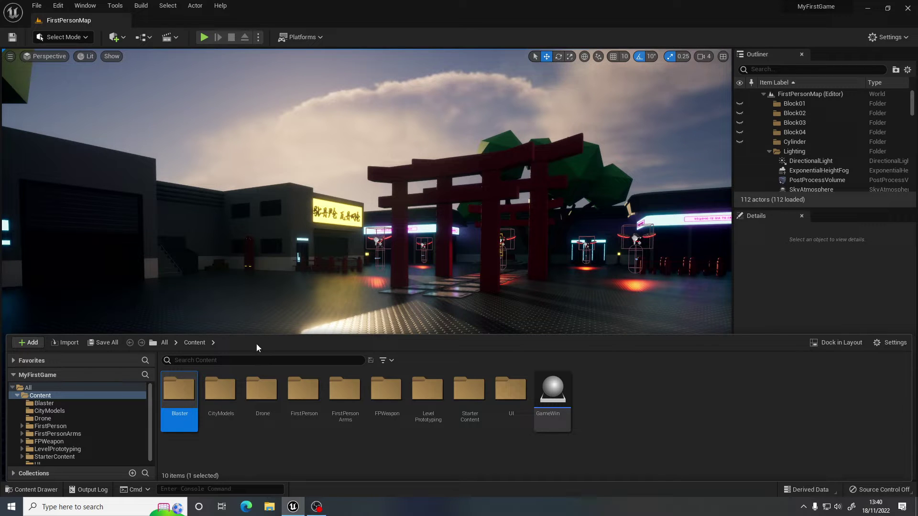
- Choose the blaster file from Downloads/FirstGameAssets/FirstGameAssets for import into the Blaster folder
double_click(179, 396)
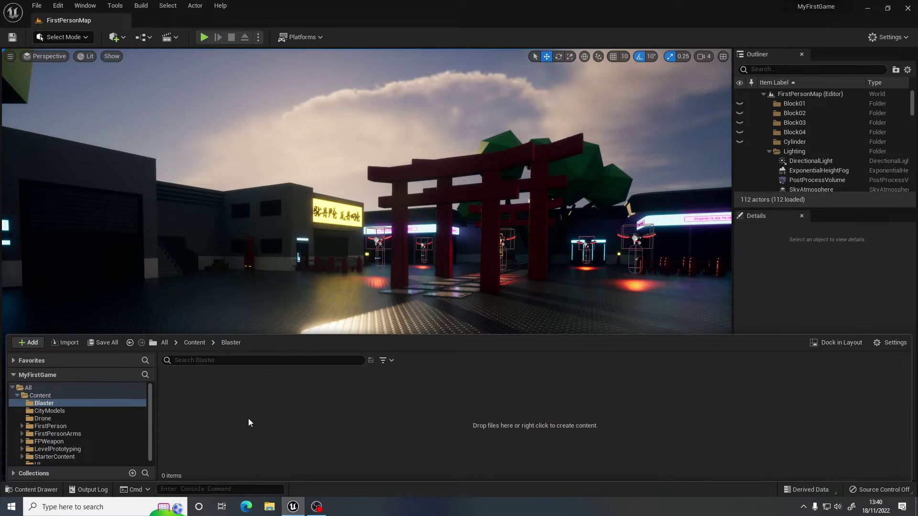
click(66, 343)
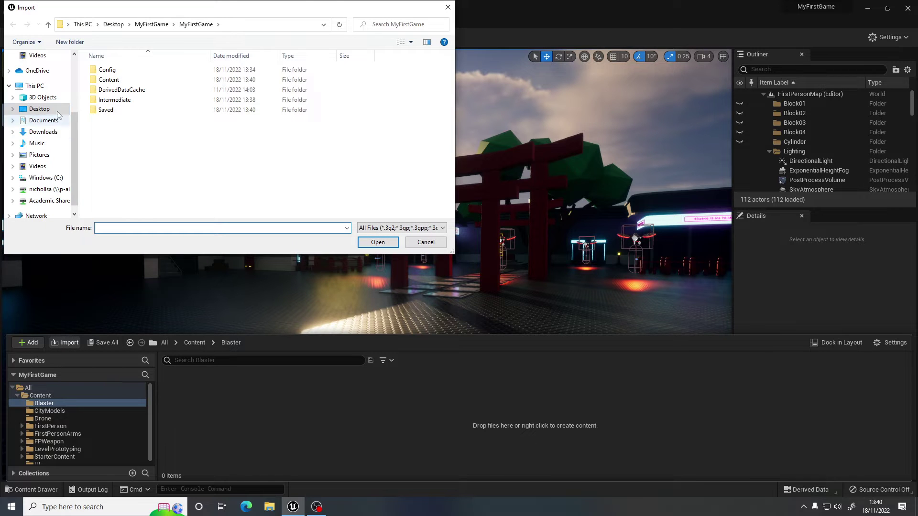
click(44, 132)
double_click(122, 84)
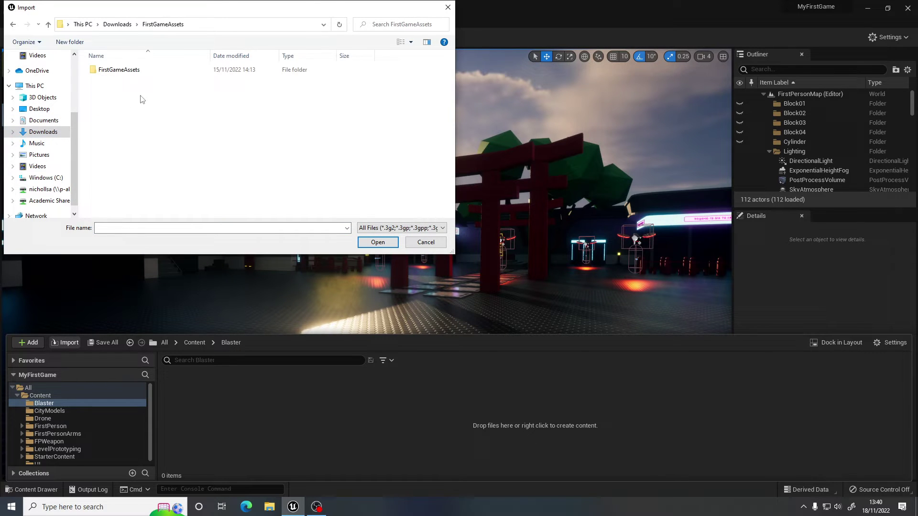
double_click(118, 71)
click(164, 73)
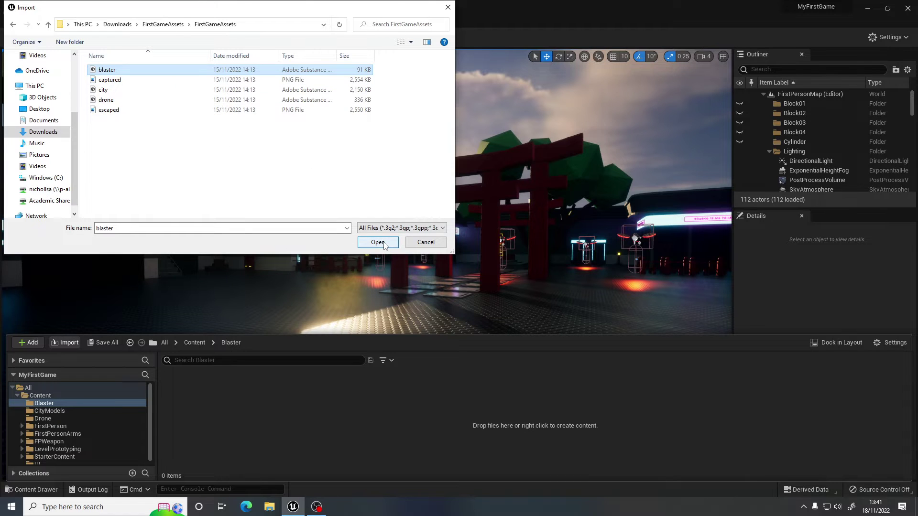
click(378, 242)
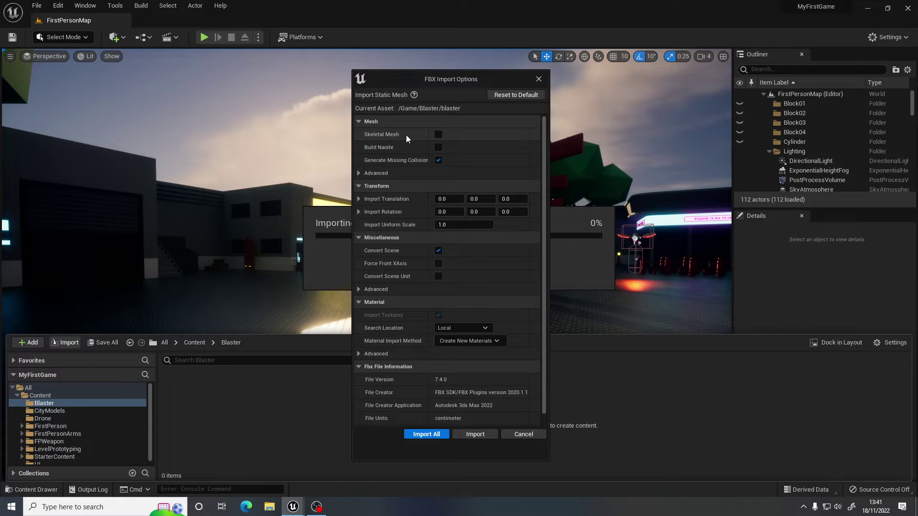
- Import the blaster as a skeletal mesh using SK_FPGun_Skeleton as its skeleton
click(438, 134)
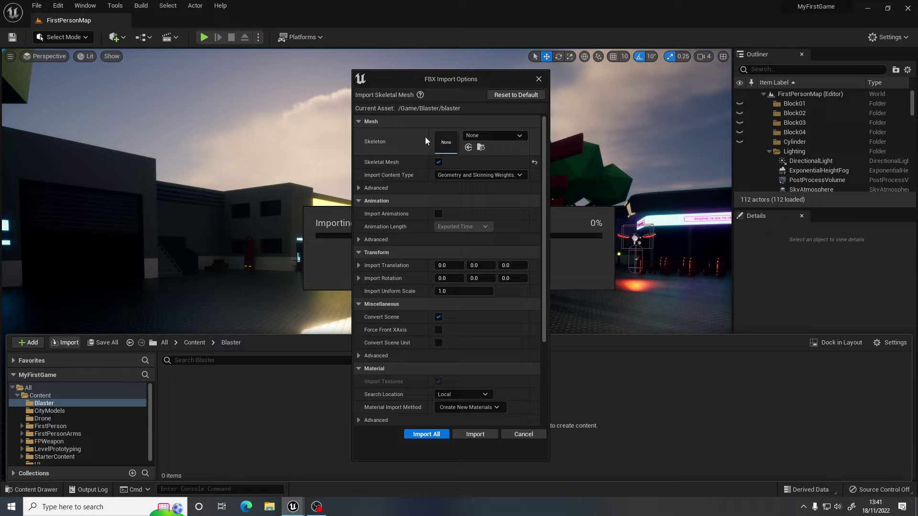
click(481, 136)
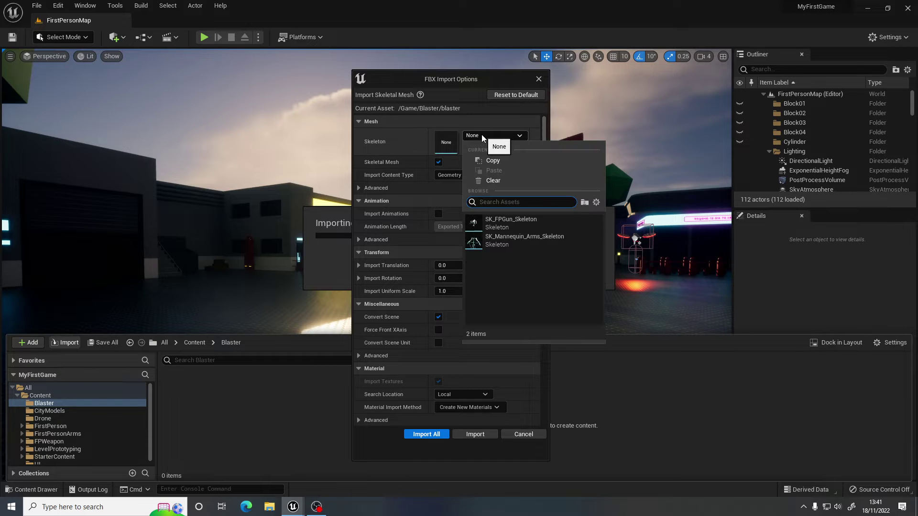
click(501, 223)
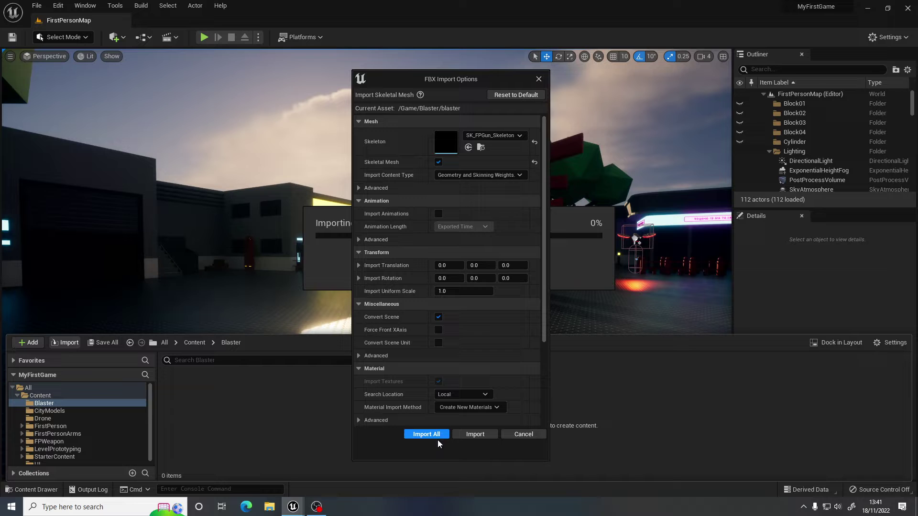
click(425, 436)
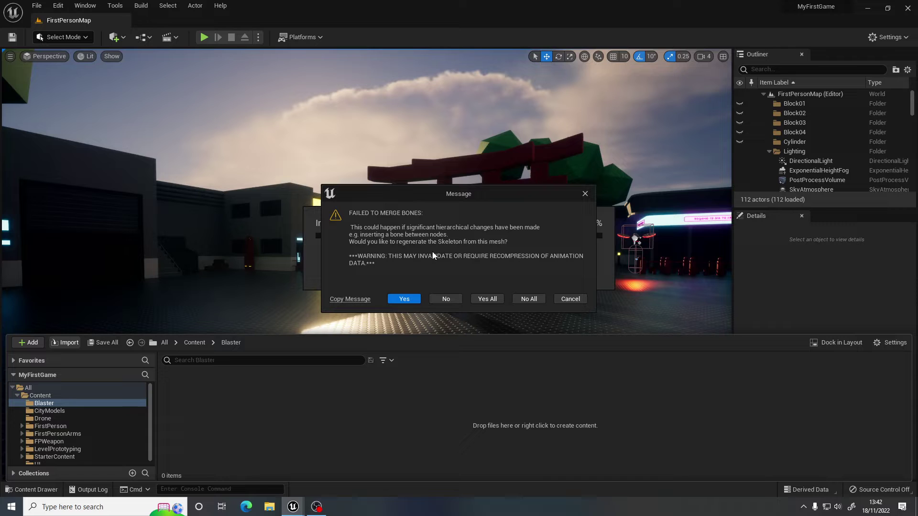
- Agree to regenerate the skeleton for all and merge all skeletal meshes using it, and close the import messages
click(488, 299)
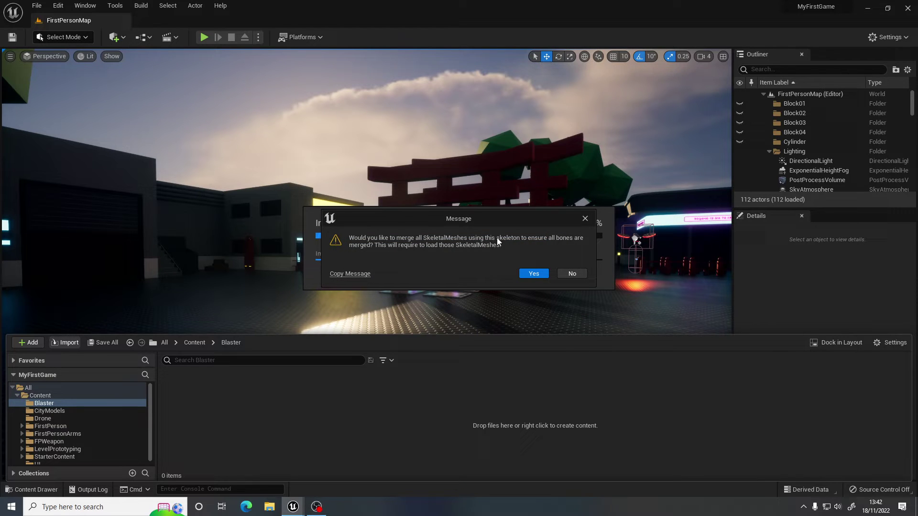
click(534, 274)
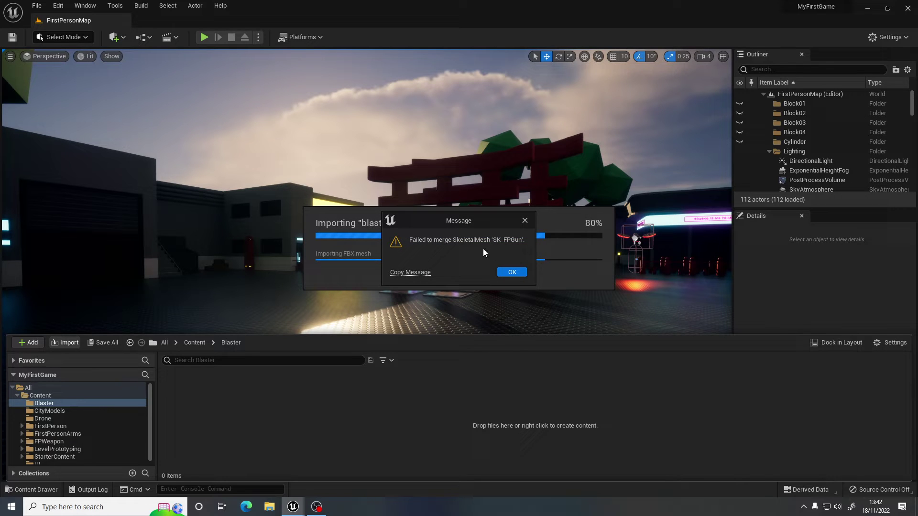
click(513, 272)
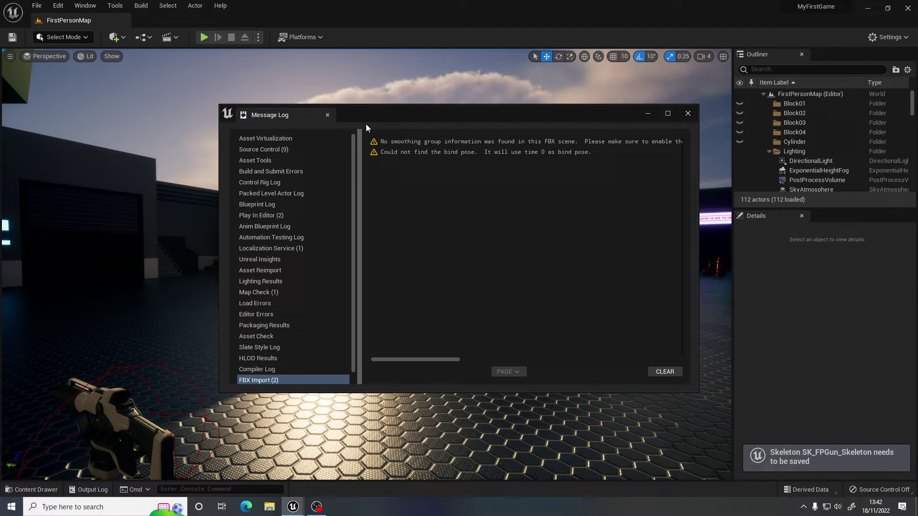
click(688, 114)
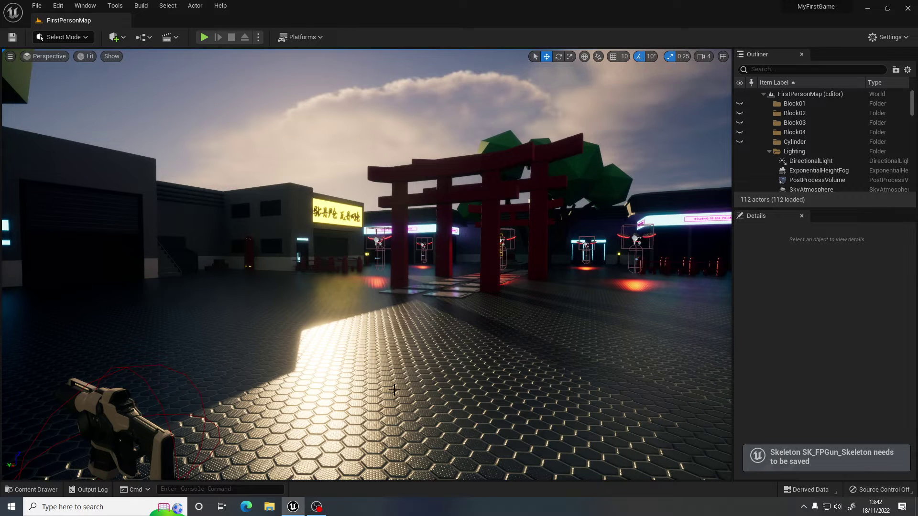
- Dock the content browser in the editor layout with the imported Blaster assets displayed
click(32, 490)
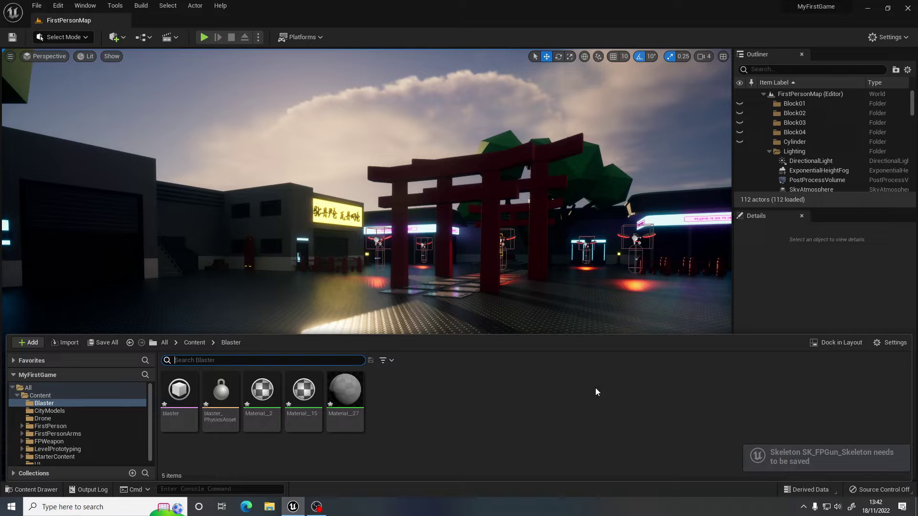
click(838, 343)
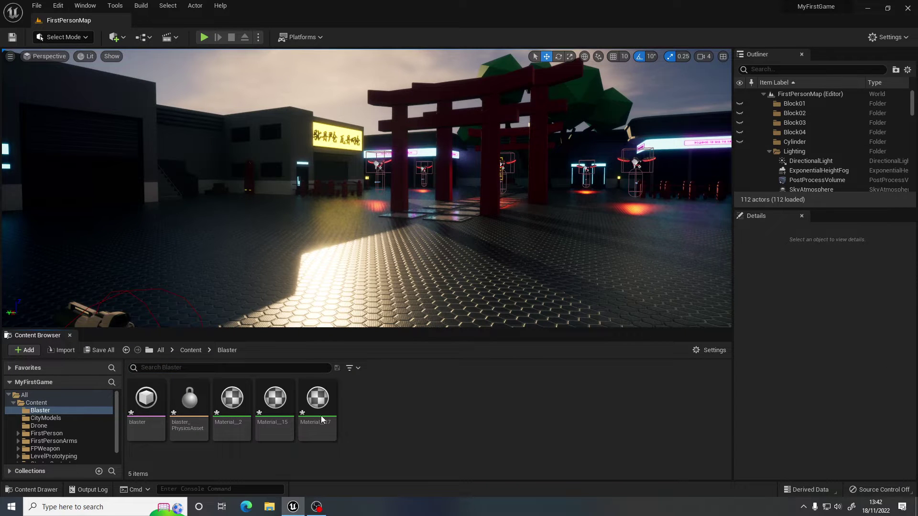
mouse_move(148, 410)
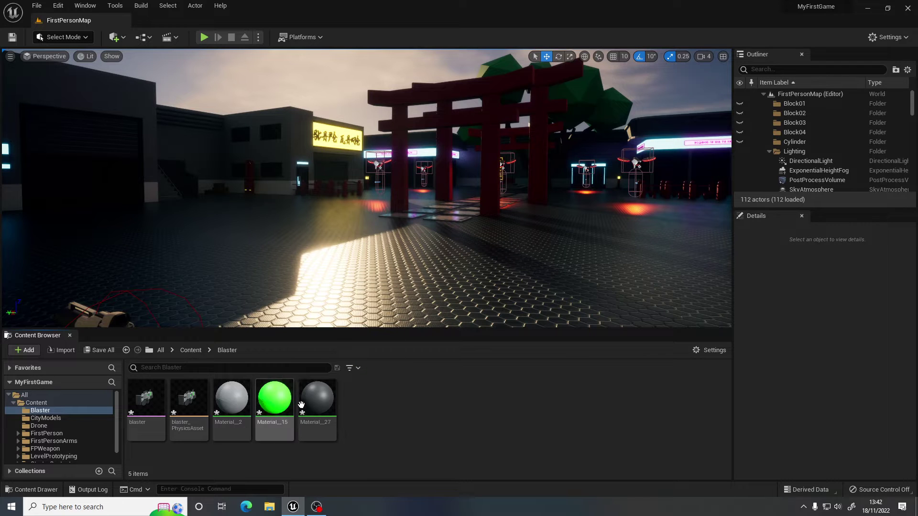
click(317, 401)
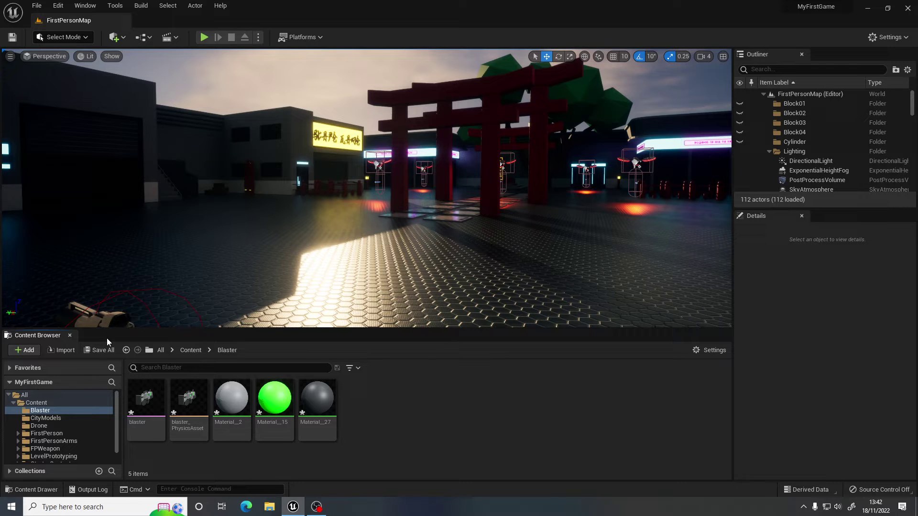
- Open the BP_Rifle blueprint from Content/FirstPerson/Blueprints and view its event graph around the projectile spawn node
click(37, 402)
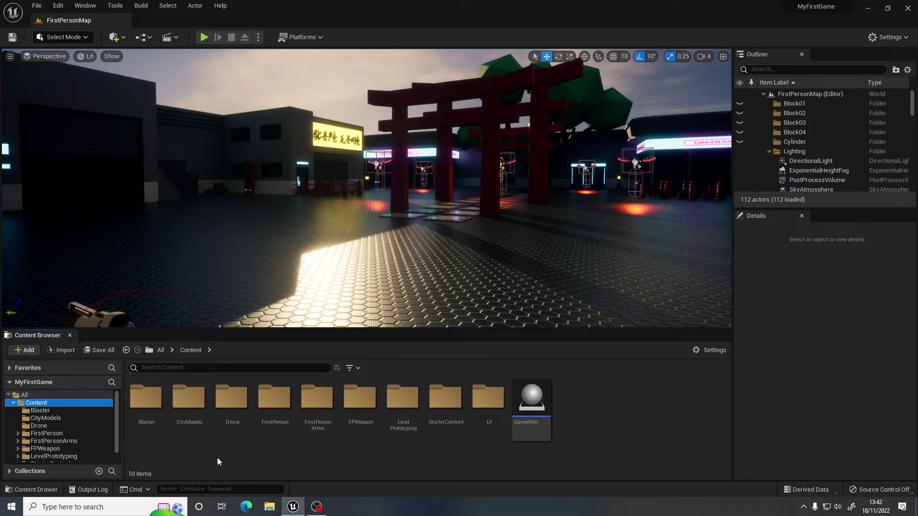
double_click(275, 401)
double_click(149, 396)
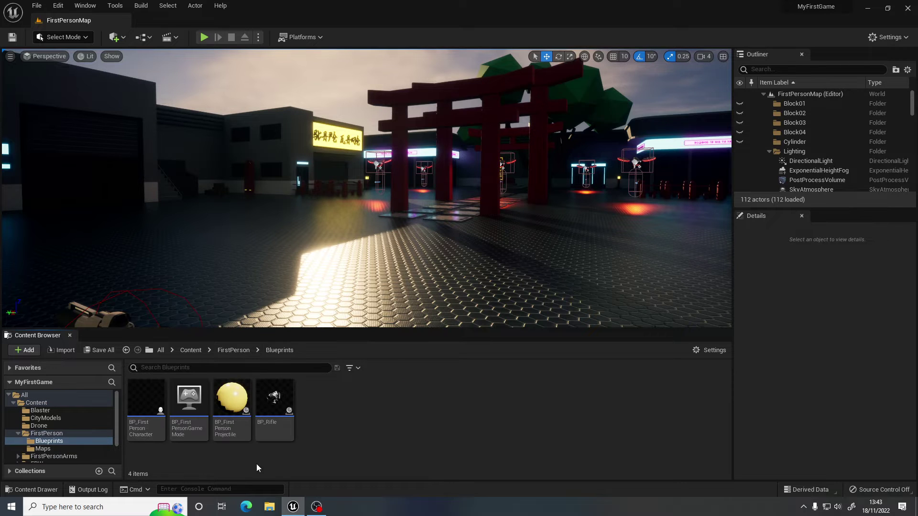
double_click(274, 400)
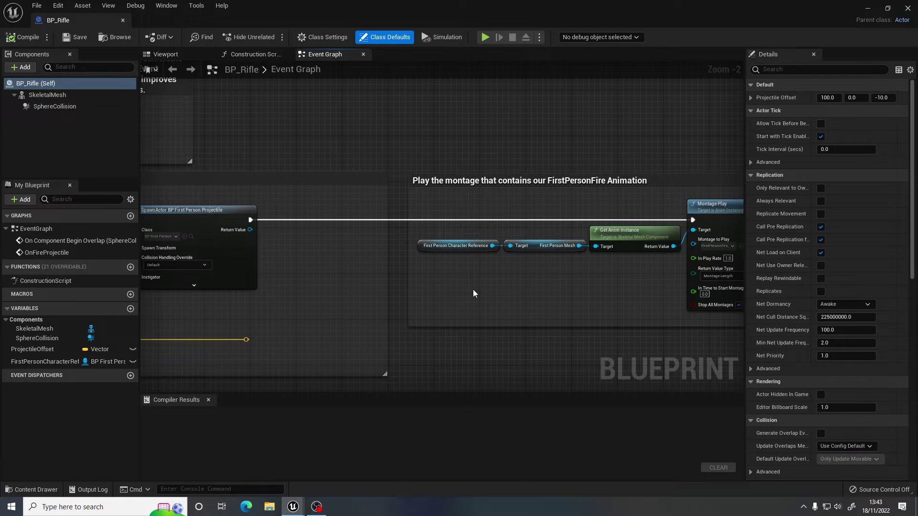
right_drag(360, 182, 386, 145)
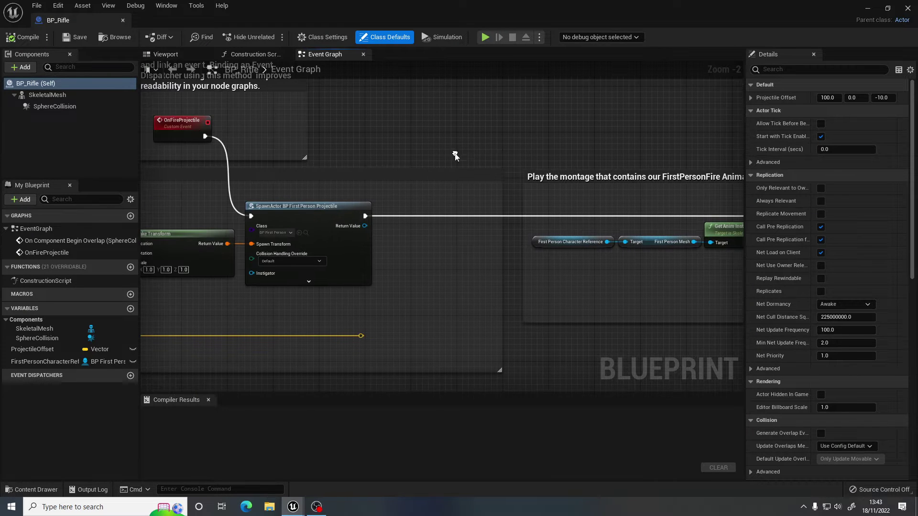
- Look over the pickup, attachment and projectile logic in BP_Rifle's event graph
scroll(486, 211, down, 3)
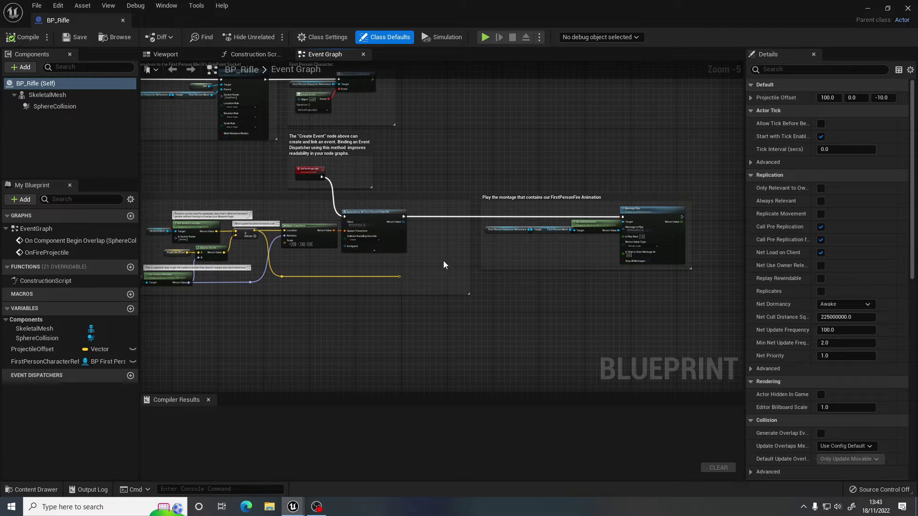
right_drag(433, 262, 488, 322)
mouse_move(461, 220)
right_down()
mouse_move(535, 256)
mouse_move(567, 287)
right_up()
right_drag(297, 133, 380, 154)
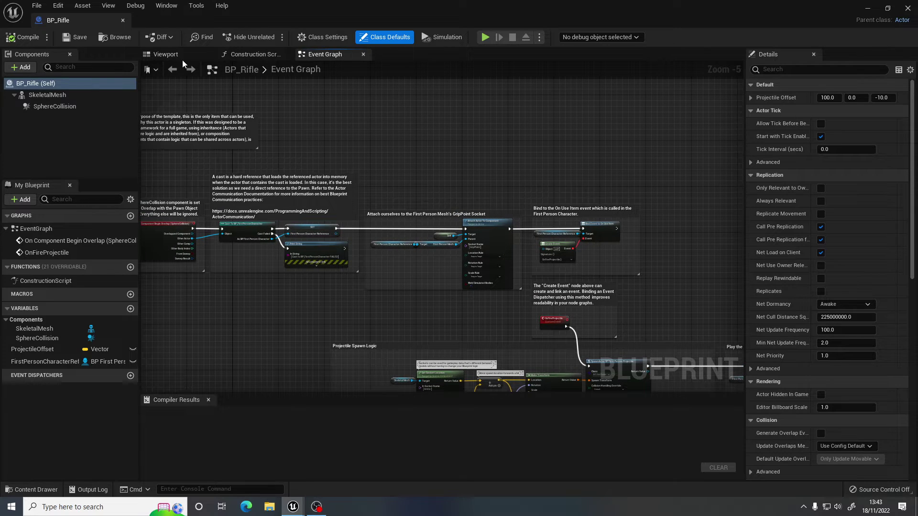
- Show BP_Rifle's viewport and examine the default rifle model from the side
click(167, 55)
mouse_move(226, 139)
right_down()
mouse_move(234, 136)
mouse_move(187, 132)
mouse_move(215, 133)
right_up()
key(w)
key(d)
key(w)
key(a)
drag(158, 108, 181, 108)
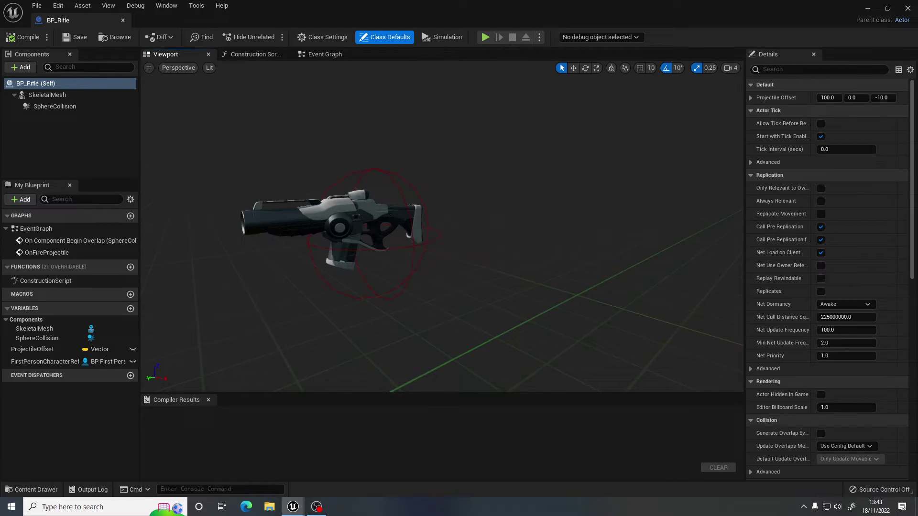
right_drag(412, 287, 406, 287)
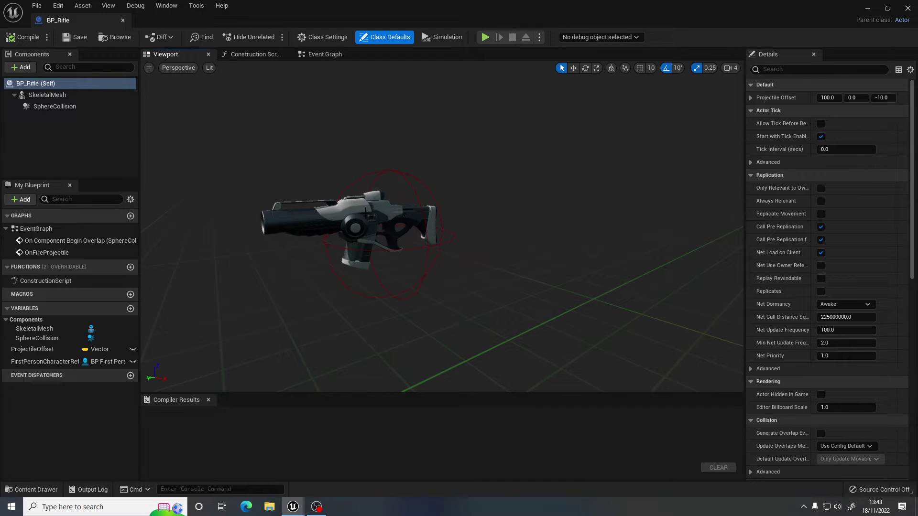
- Select the rifle's SkeletalMesh component and check which skeletal mesh assets can be assigned to it
click(359, 212)
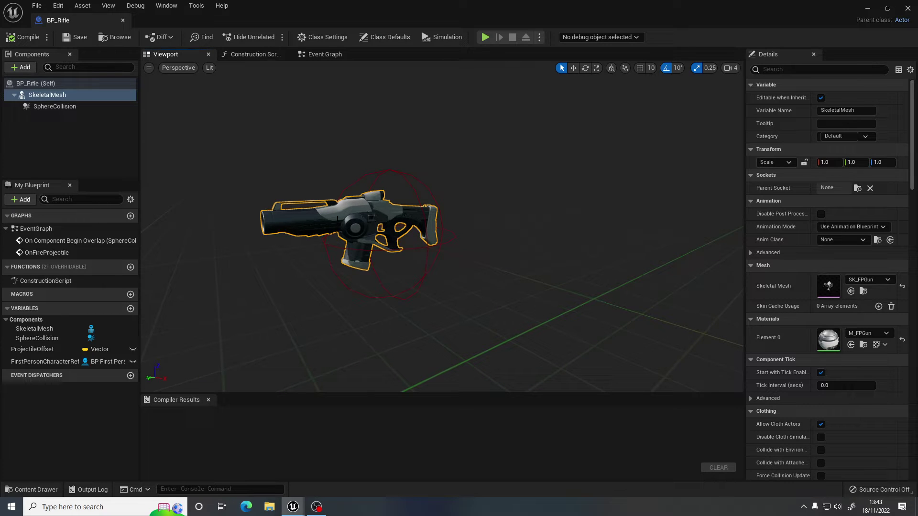
click(864, 281)
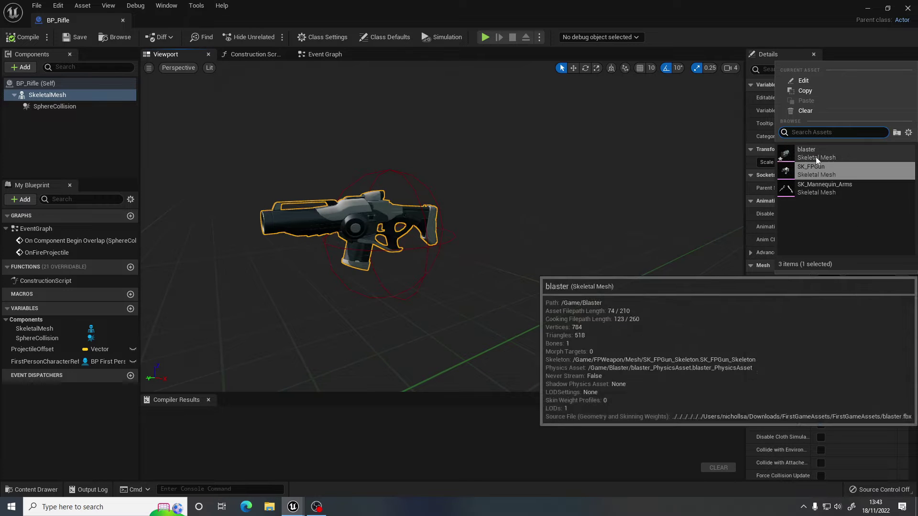
click(476, 272)
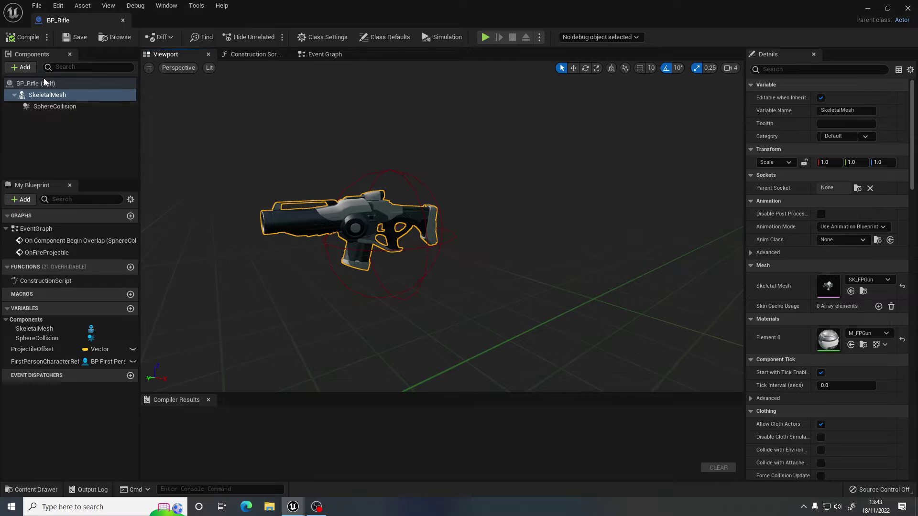
- Add a Skeletal Mesh component under the rifle's existing mesh and assign the blaster asset to it
click(25, 68)
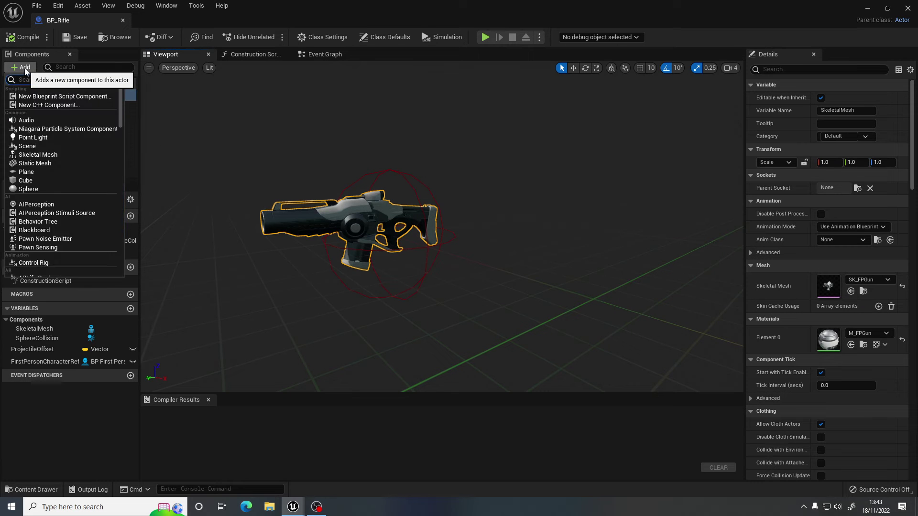
click(48, 156)
key(Return)
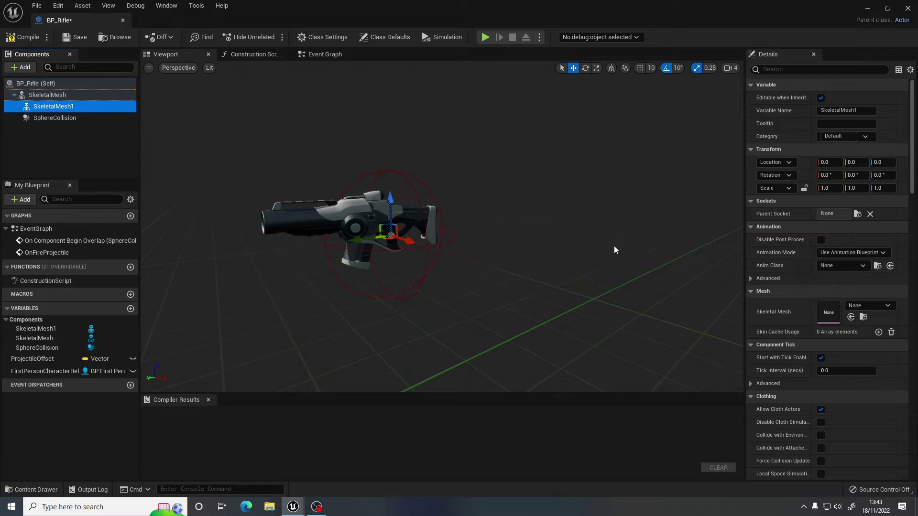
click(864, 310)
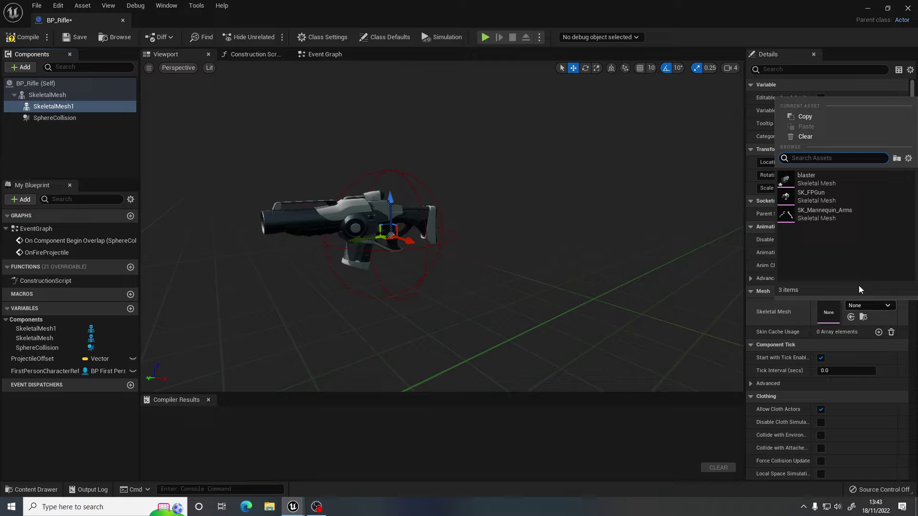
click(816, 179)
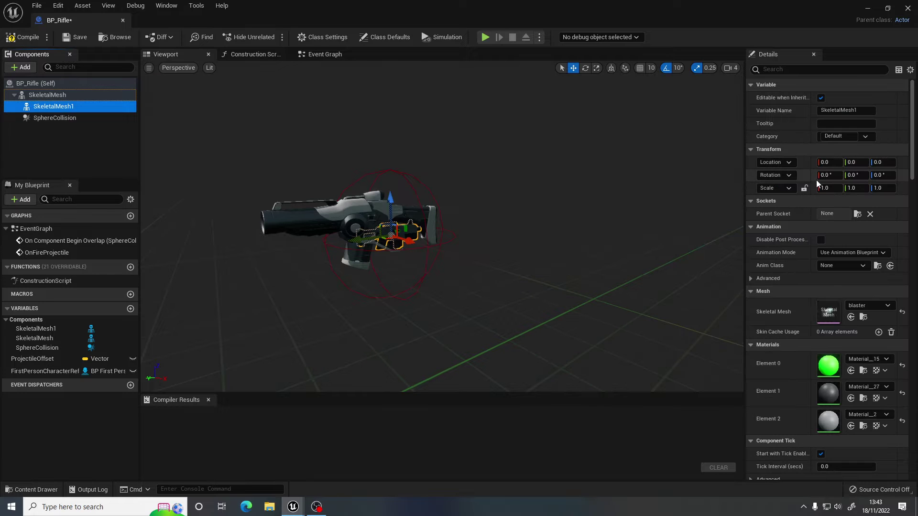
- Rotate the blaster mesh about 180° around Z, scale it uniformly to 2.0, and move it to about Y 20.5, Z 7.8
drag(485, 282, 509, 292)
key(w)
right_drag(509, 291, 469, 294)
drag(520, 255, 524, 249)
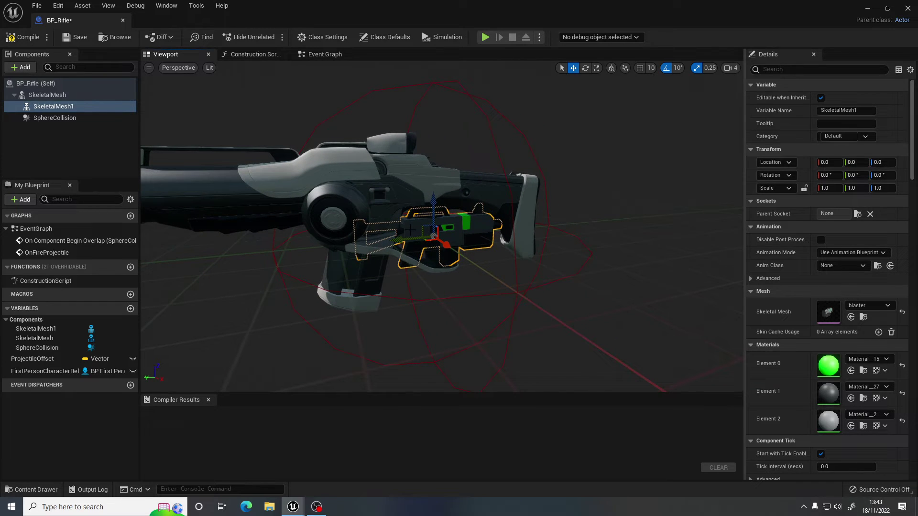
click(355, 177)
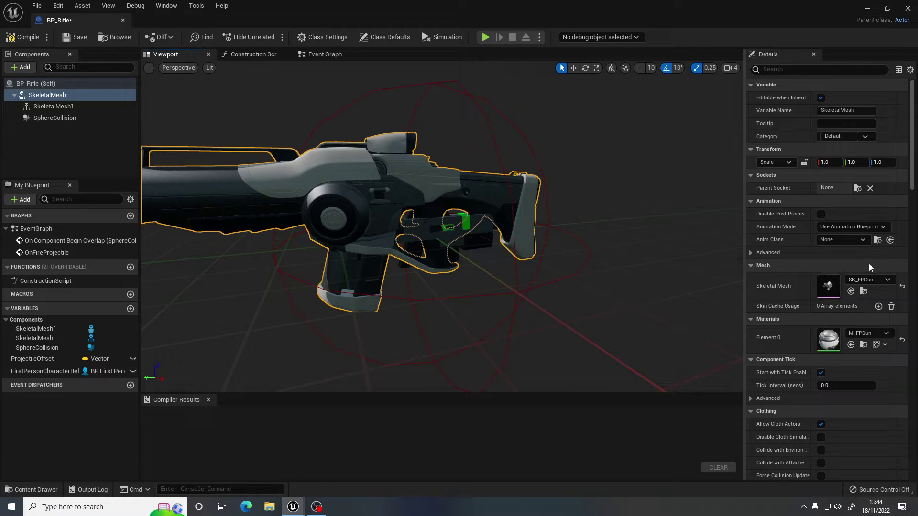
click(484, 229)
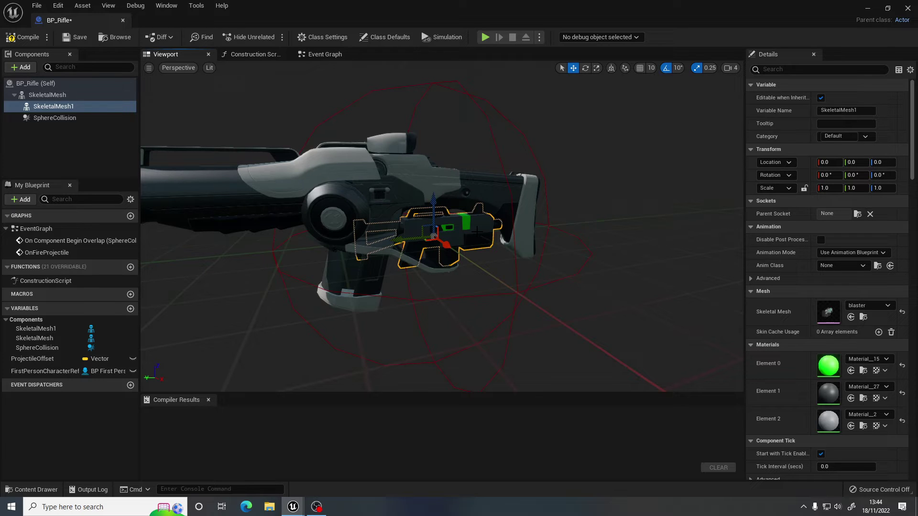
right_drag(442, 227, 430, 231)
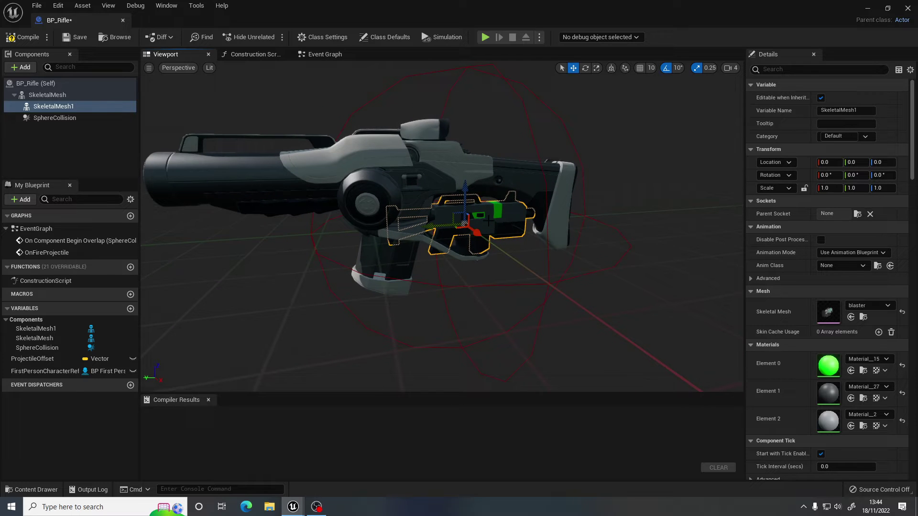
key(e)
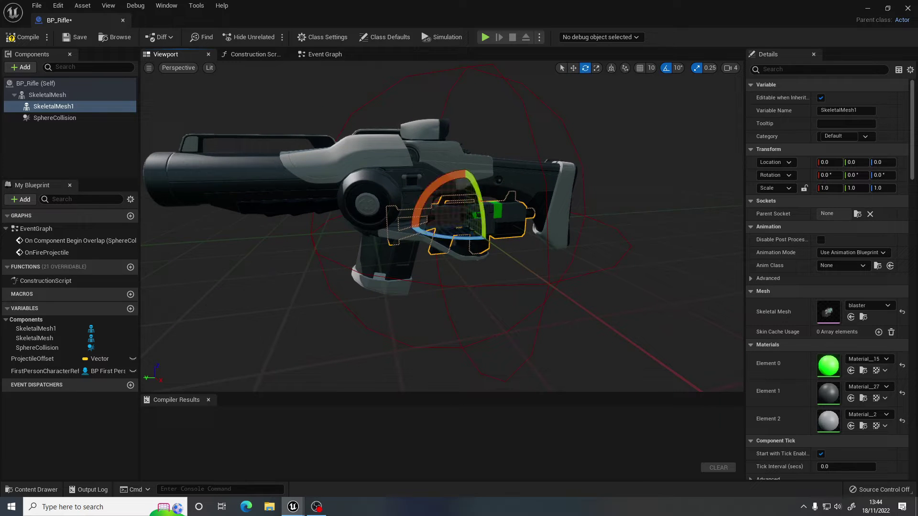
drag(470, 240, 394, 230)
key(r)
drag(369, 197, 367, 162)
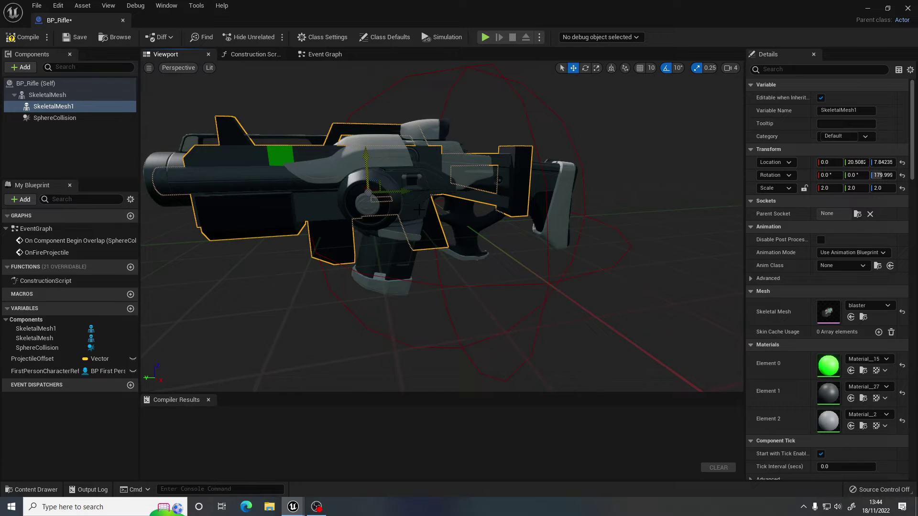
- Shift the blaster along the Y axis to about 15.19 so it lines up with the original rifle
key(f)
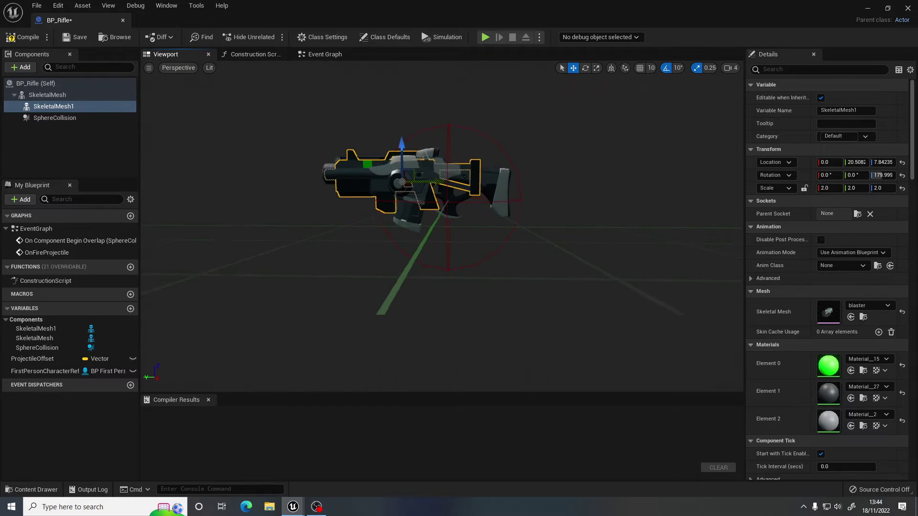
key(w)
right_drag(367, 161, 355, 145)
drag(396, 160, 431, 176)
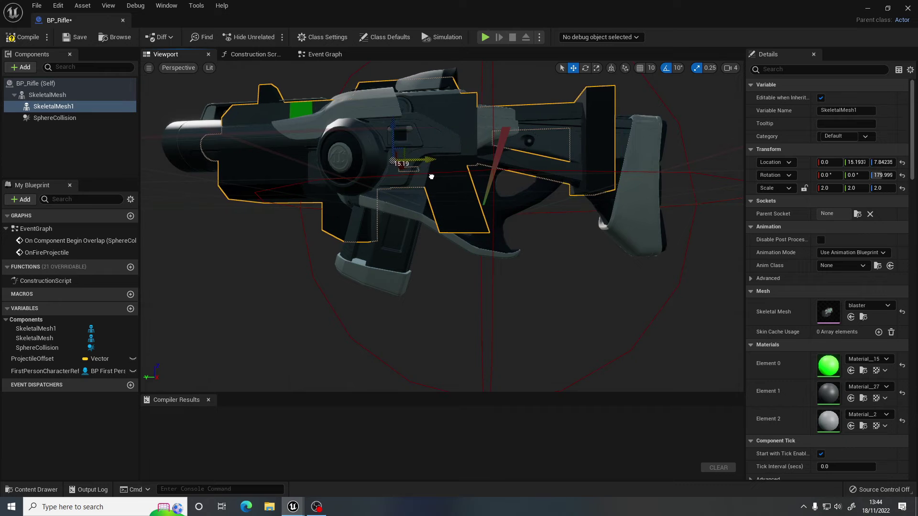
right_drag(431, 177, 437, 195)
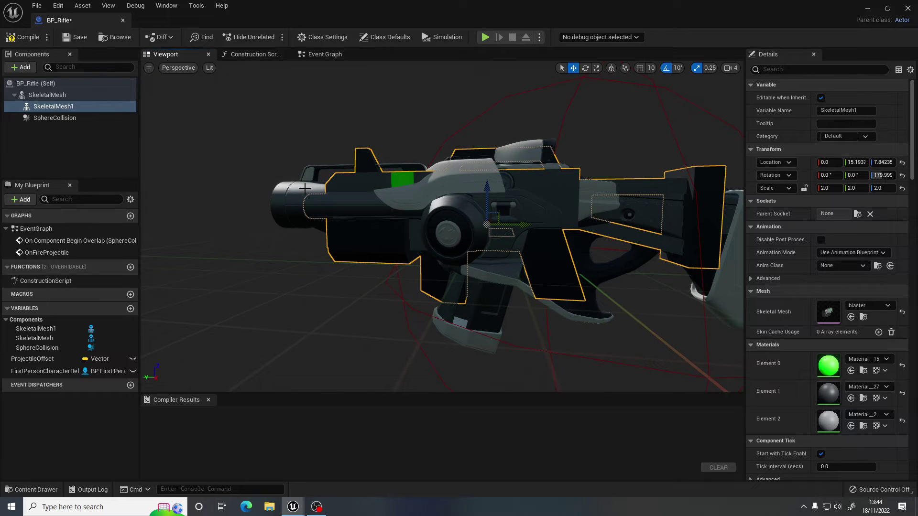
right_drag(400, 228, 407, 232)
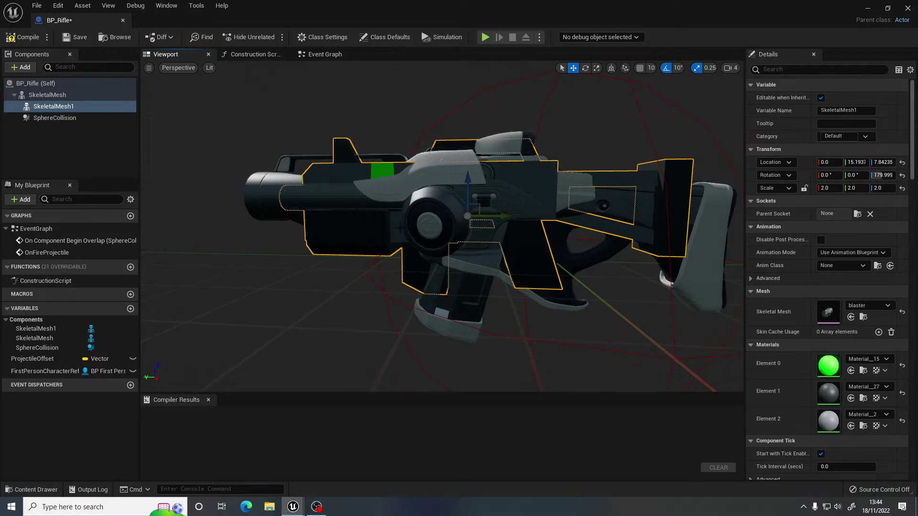
- Clear the SK_FPGun asset from the original SkeletalMesh component, leaving only the blaster in the viewport
click(265, 179)
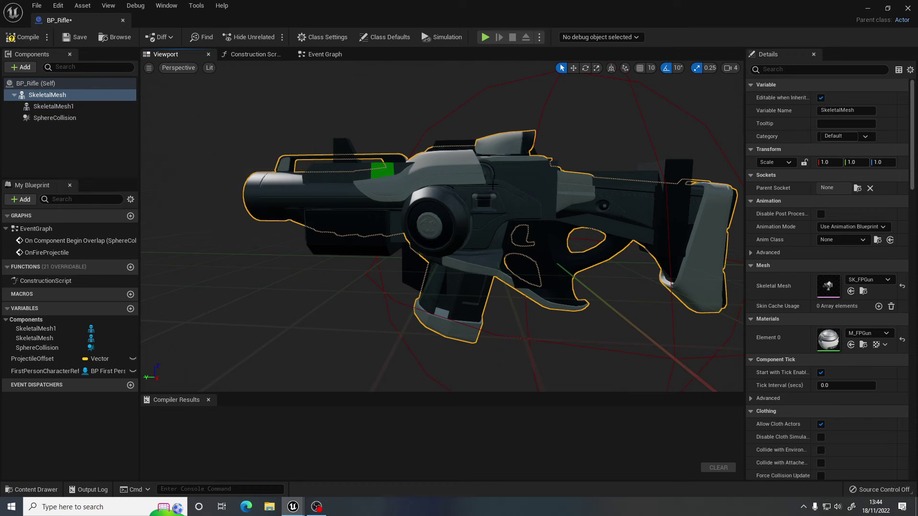
click(855, 282)
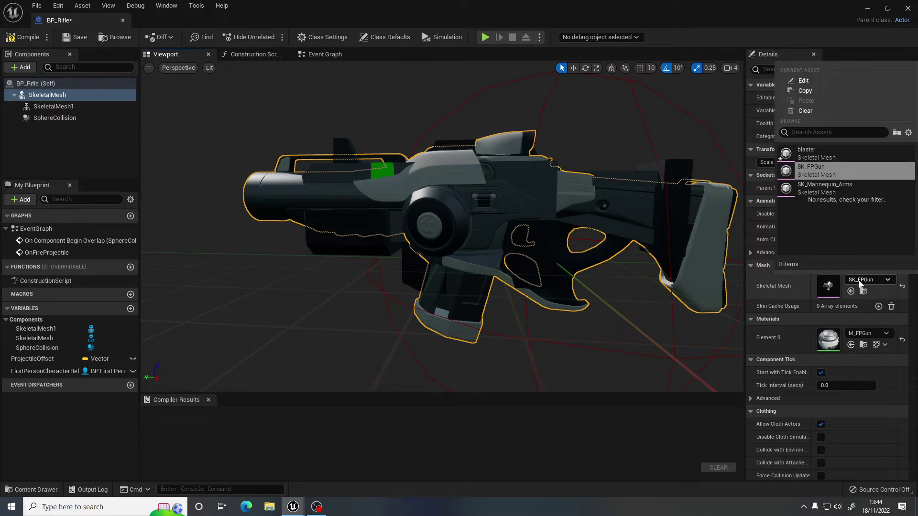
click(807, 110)
mouse_move(528, 206)
right_down()
mouse_move(574, 206)
mouse_move(459, 203)
mouse_move(575, 205)
mouse_move(521, 213)
right_up()
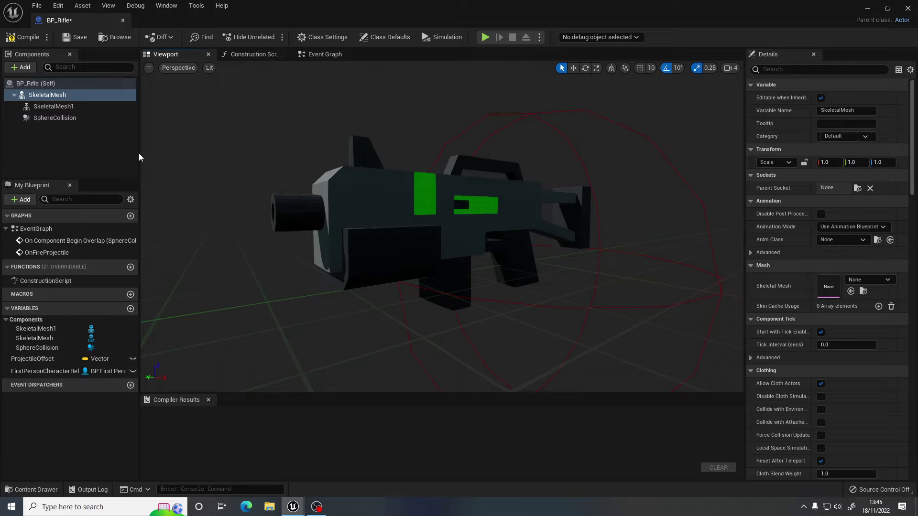
- Compare the parent and child mesh components, and compile the BP_Rifle blueprint
click(55, 108)
click(54, 97)
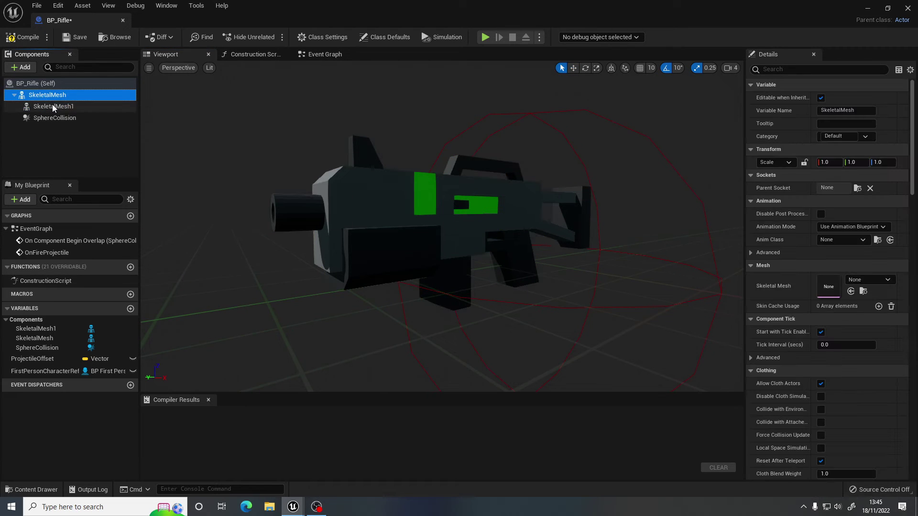
click(55, 107)
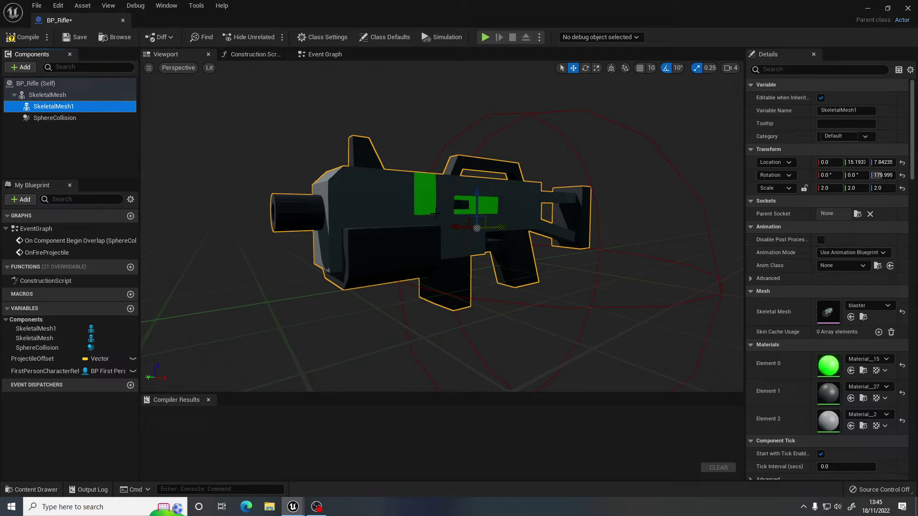
click(25, 37)
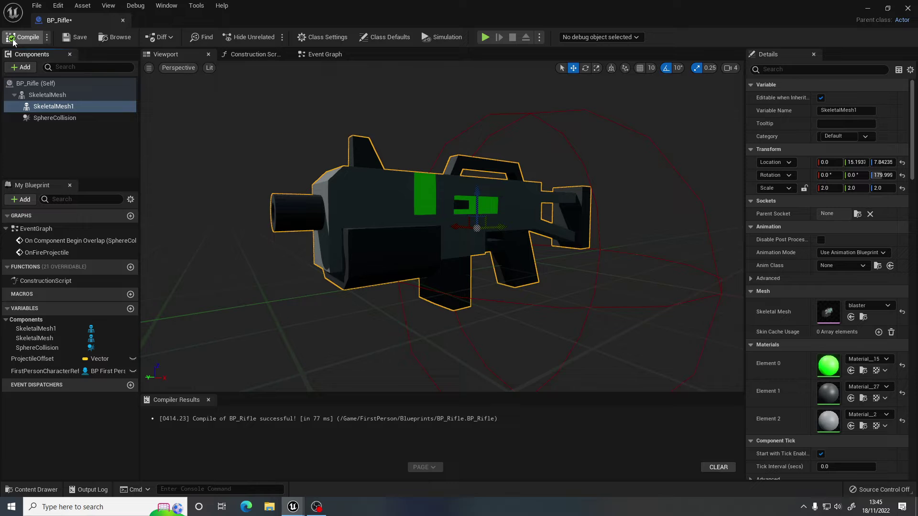
- Play the level from the main editor, pick up the blaster, fire several shots with it, and stop the session
click(868, 9)
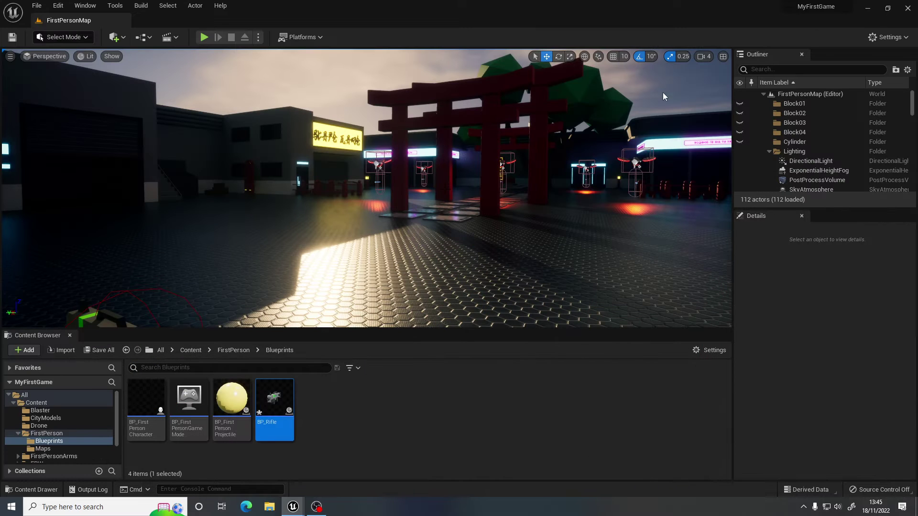
click(204, 38)
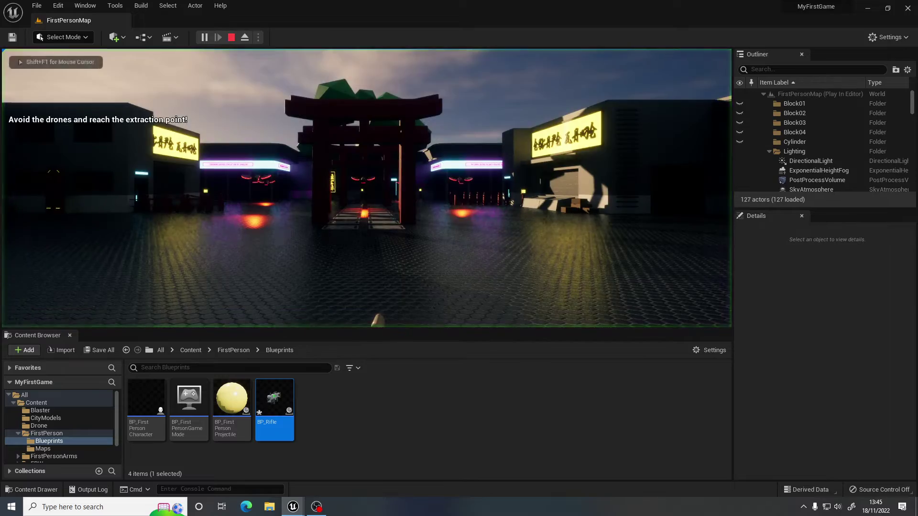
key(w)
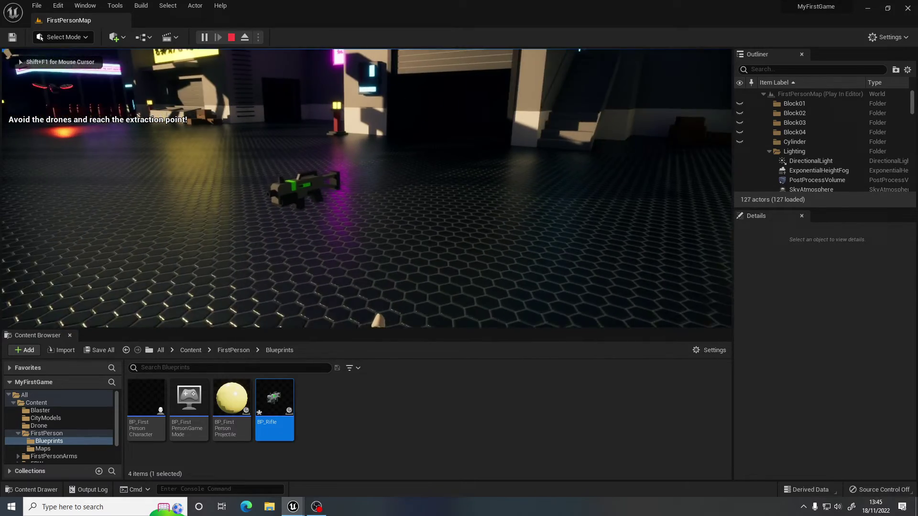
key(w)
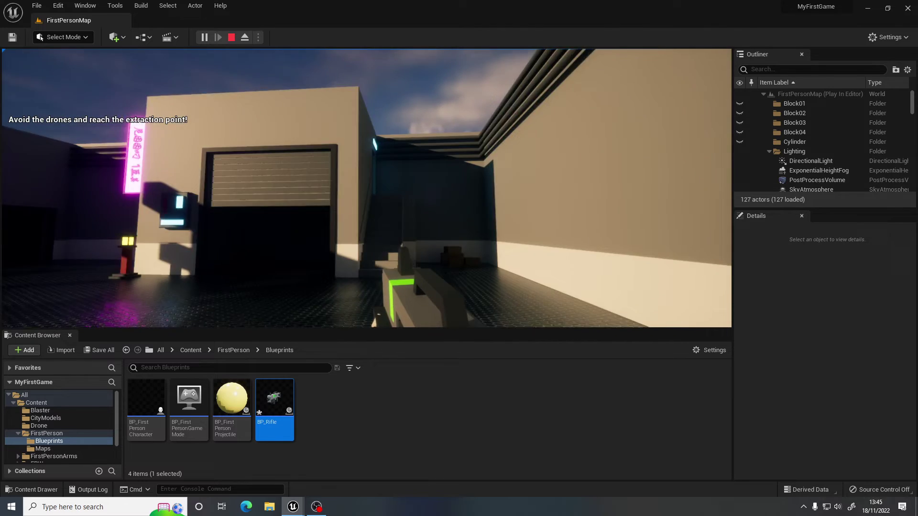
click(367, 189)
key(w)
click(367, 188)
click(367, 189)
click(367, 189)
click(367, 189)
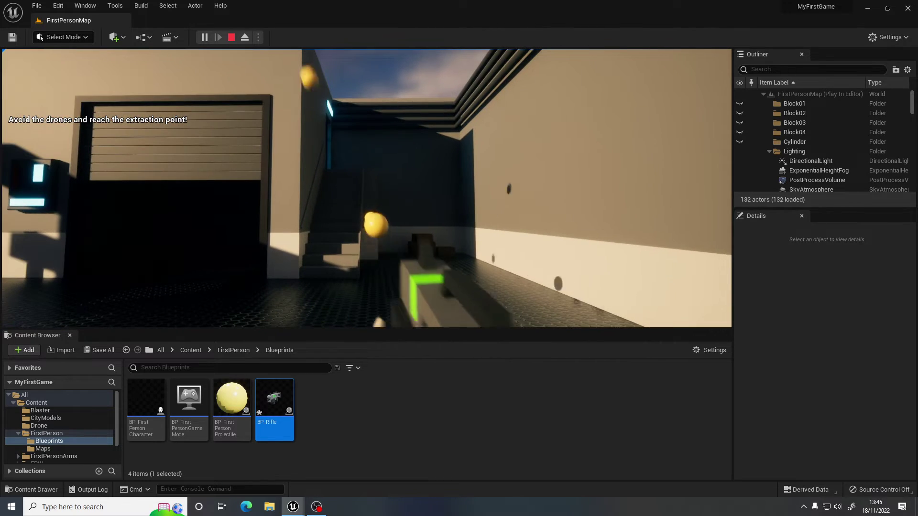
click(366, 188)
key(shift+F1)
key(Escape)
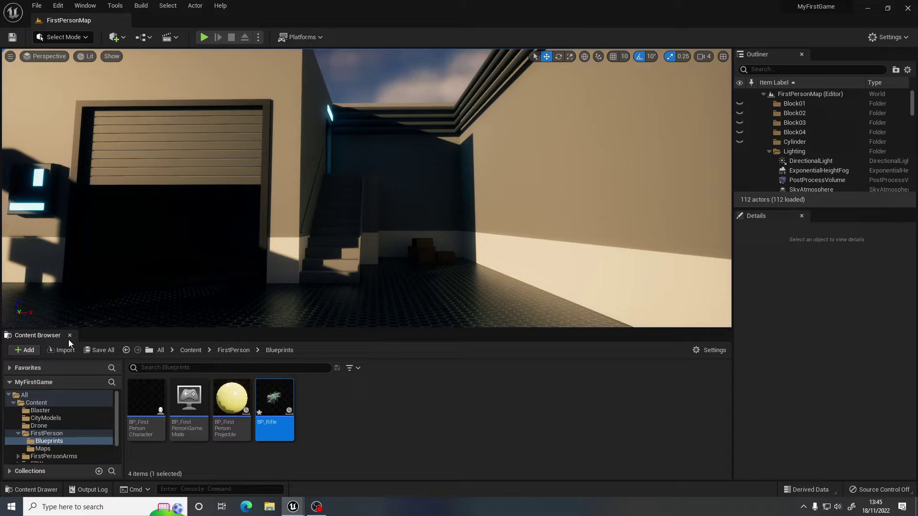
- Close the Content Browser panel, test-fire the blaster repeatedly in a play session while checking its alignment with the hands, and stop playing
click(70, 335)
key(alt+p)
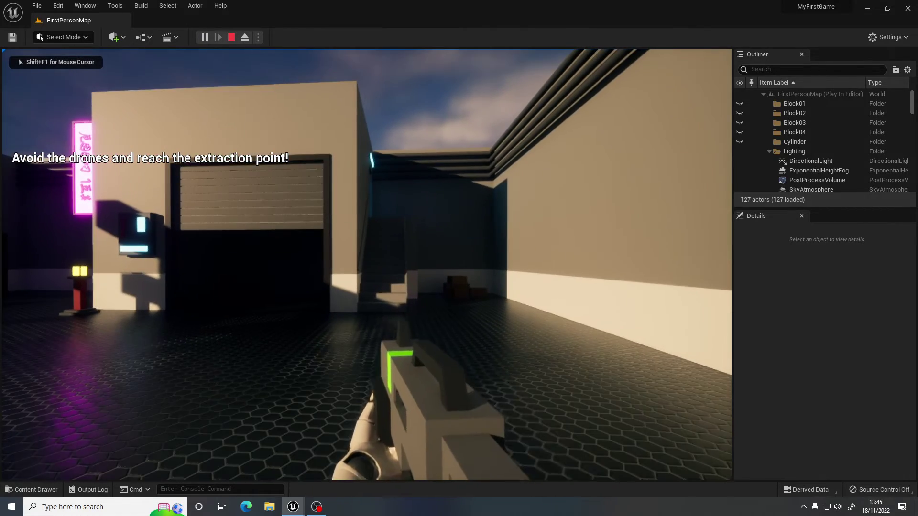
click(367, 264)
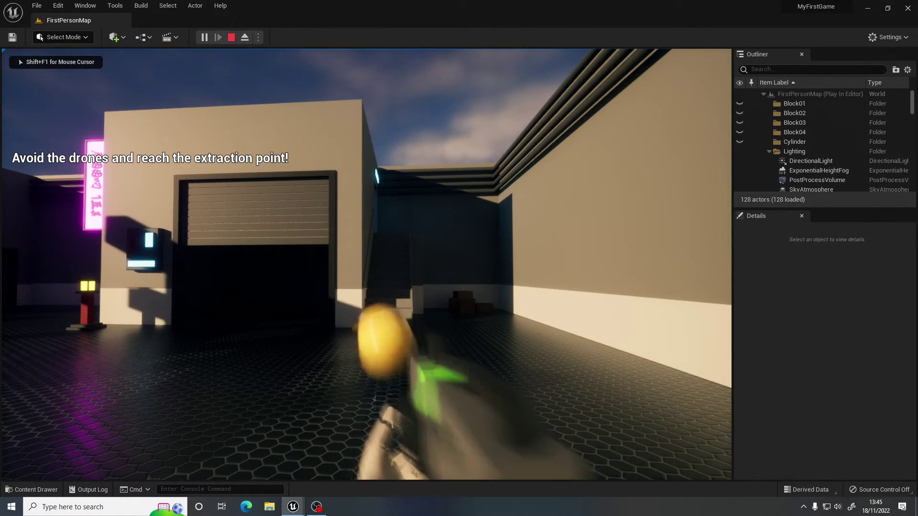
click(367, 264)
click(366, 264)
click(367, 265)
key(d)
click(367, 265)
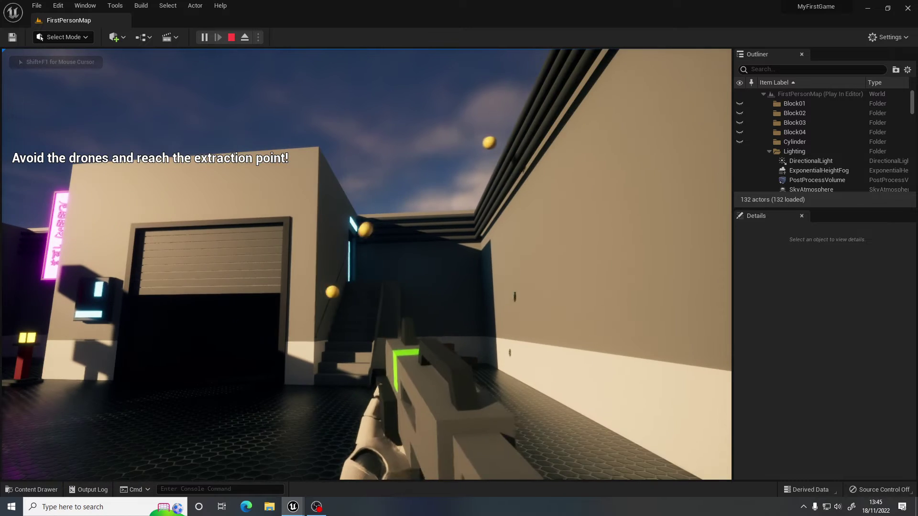
click(367, 265)
click(367, 264)
click(367, 265)
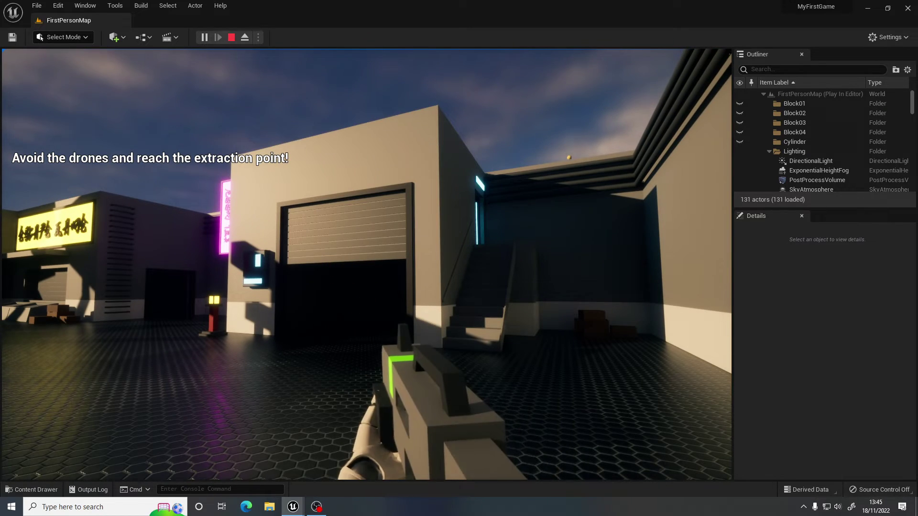
click(367, 265)
click(367, 265)
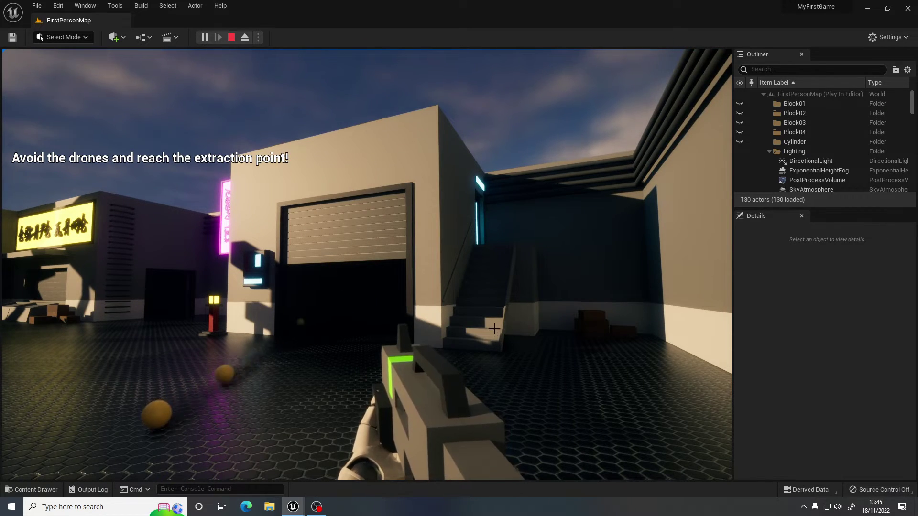
key(Escape)
- Open the BP_Rifle blueprint from the Blueprints folder inside FirstPerson
click(35, 489)
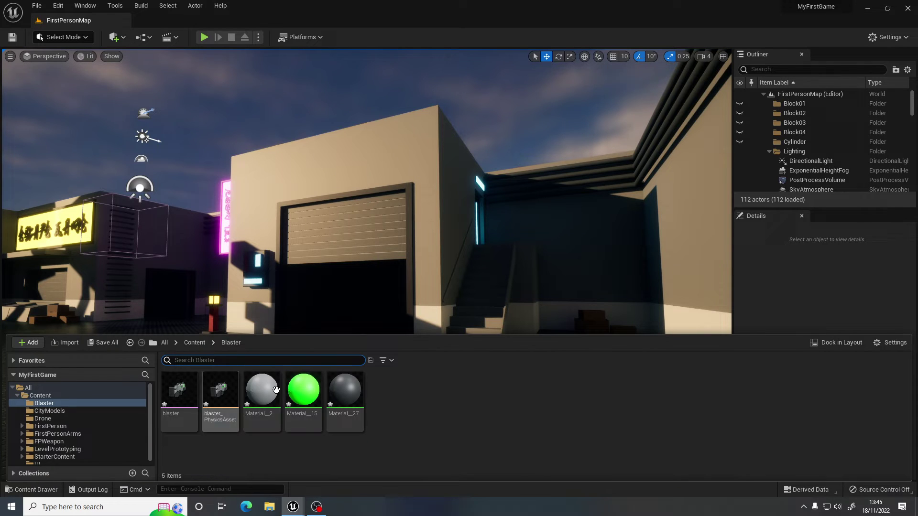
click(40, 396)
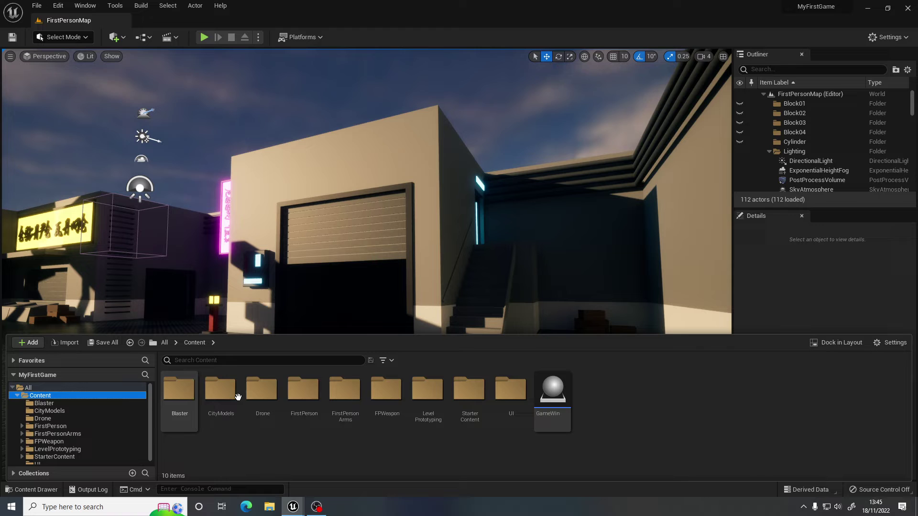
double_click(304, 392)
double_click(187, 397)
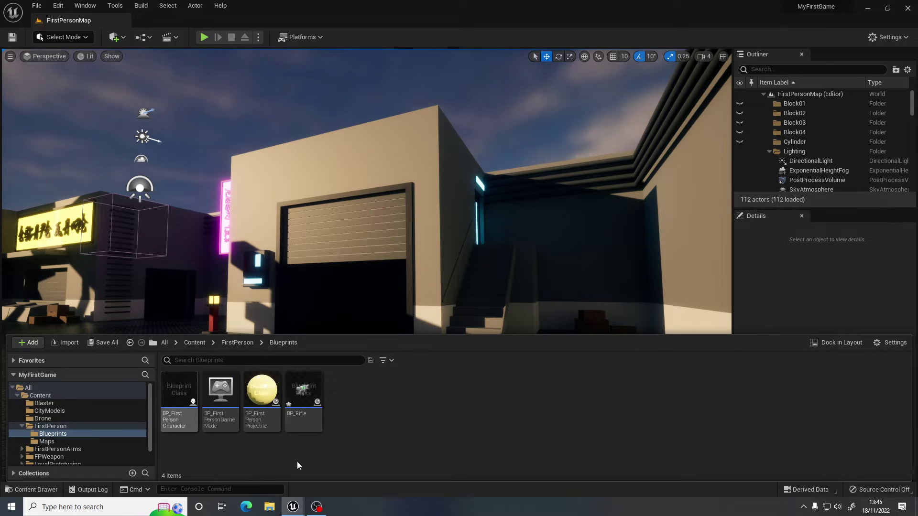
double_click(306, 397)
- Shift the blaster mesh sideways along the X axis to about -1.59 and compile the BP_Rifle blueprint
right_drag(396, 182, 496, 200)
key(s)
key(w)
key(a)
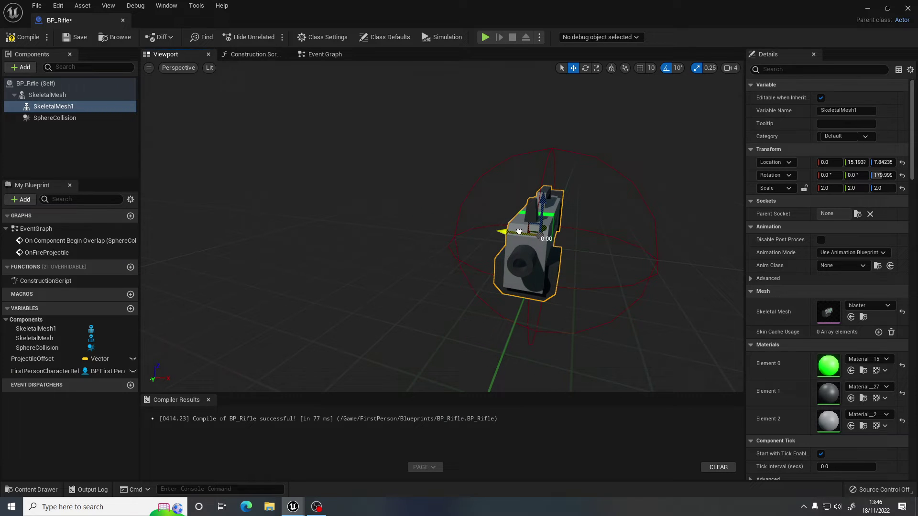
drag(518, 232, 510, 232)
click(21, 40)
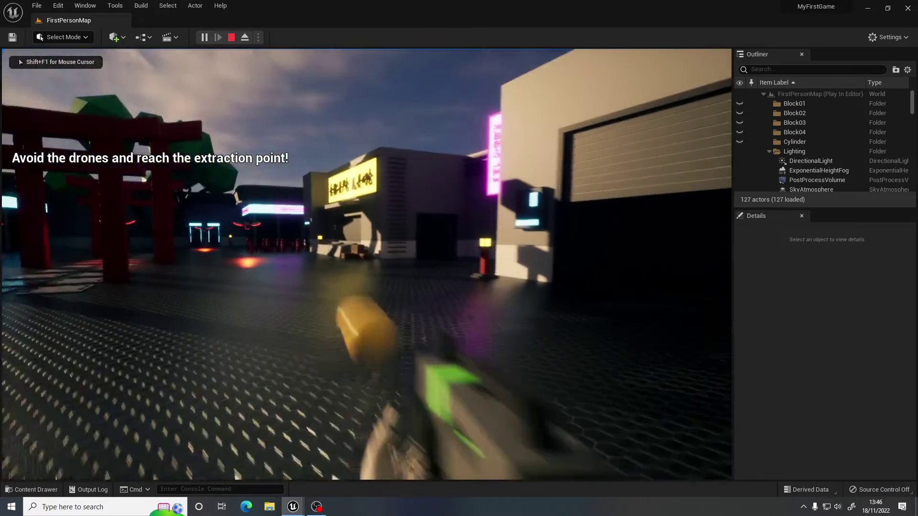
- Play the level with the sideways-adjusted blaster, fire shots in several directions to check its position, and end the session
click(366, 265)
click(367, 264)
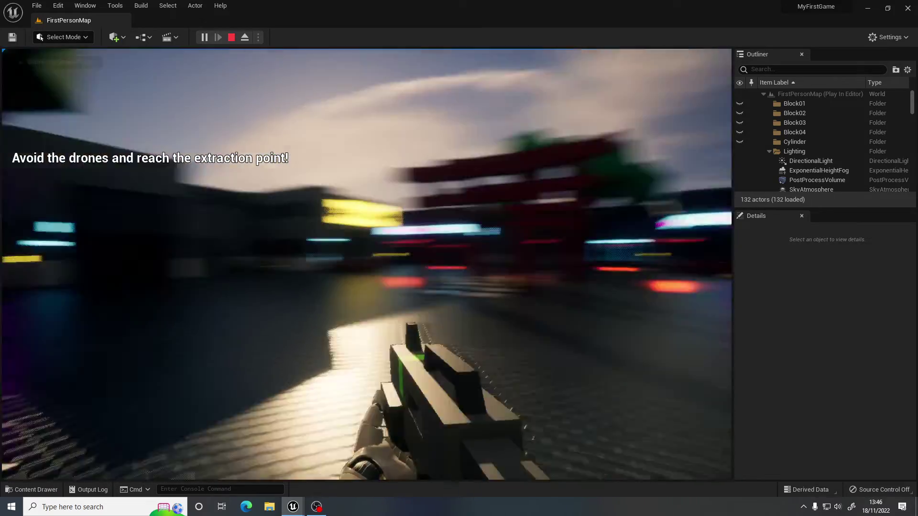
click(367, 265)
click(367, 265)
click(367, 264)
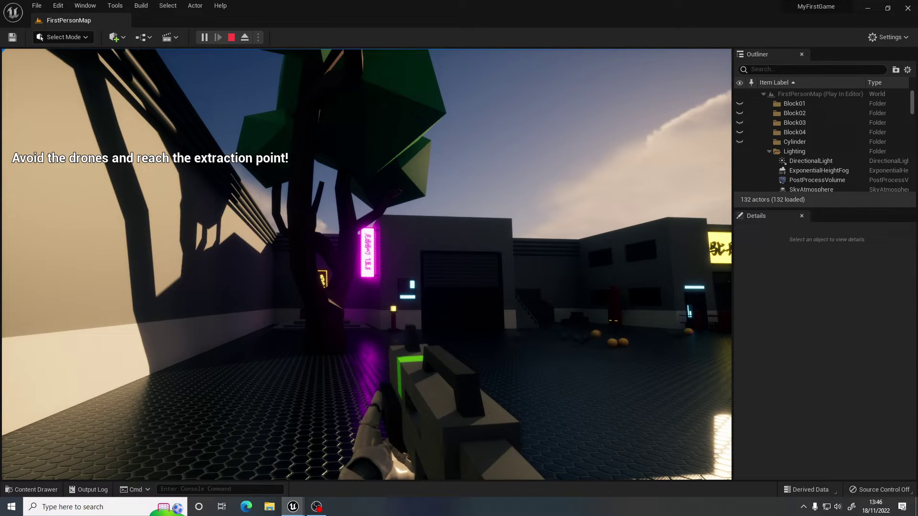
click(367, 264)
click(367, 265)
click(367, 264)
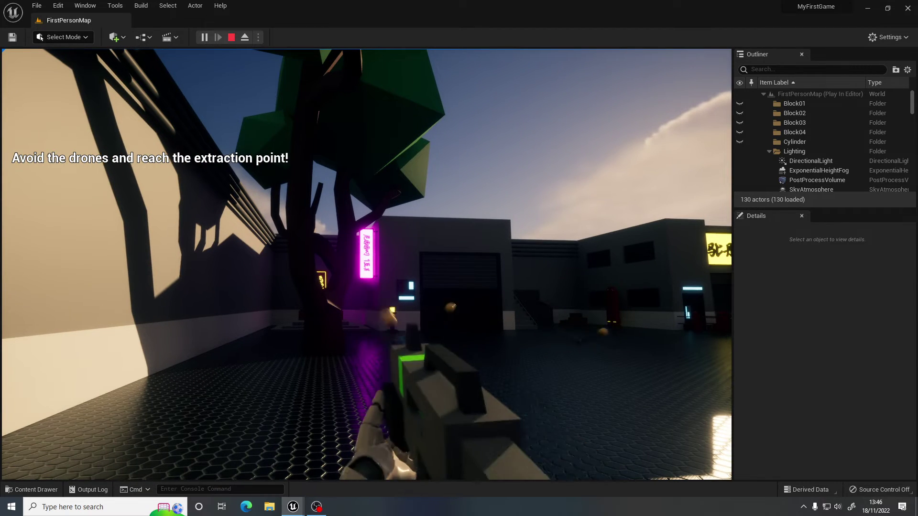
click(366, 265)
click(367, 265)
click(367, 265)
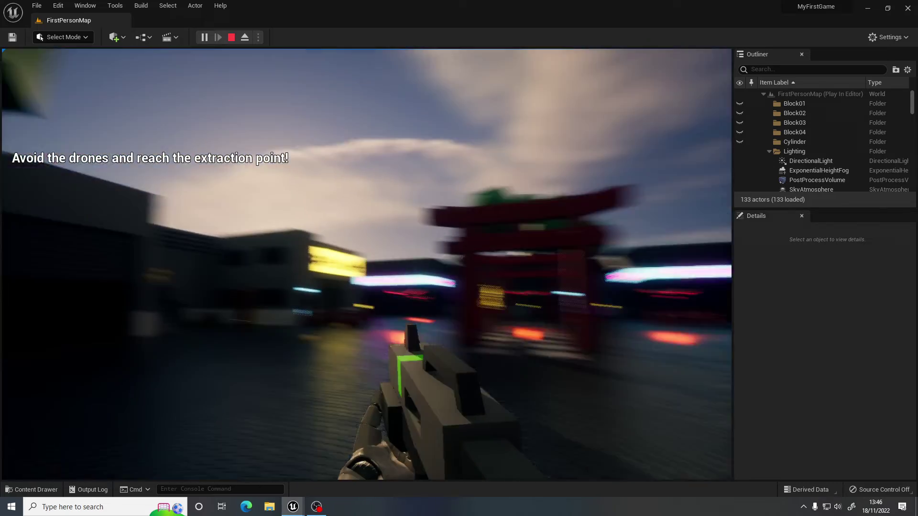
key(Escape)
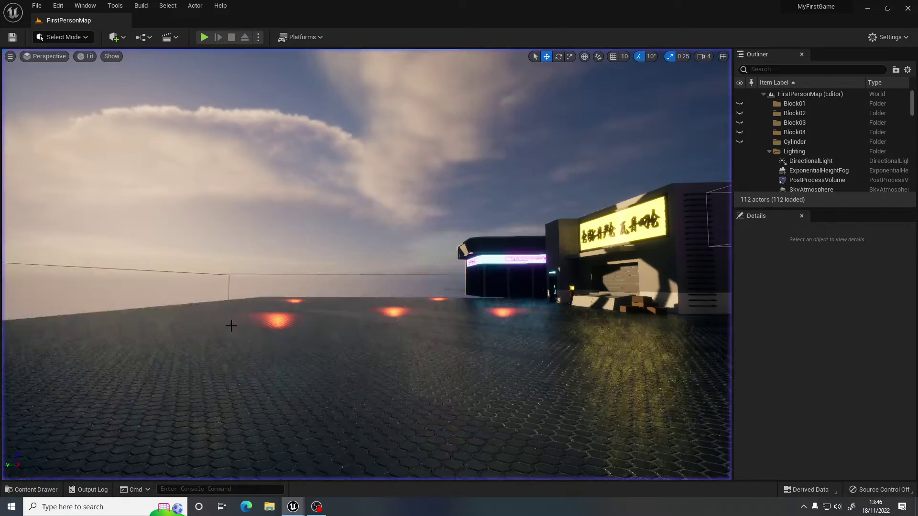
- Reopen BP_Rifle, shift the blaster mesh along the Y axis to about 22.25, and return to the level editor
click(31, 490)
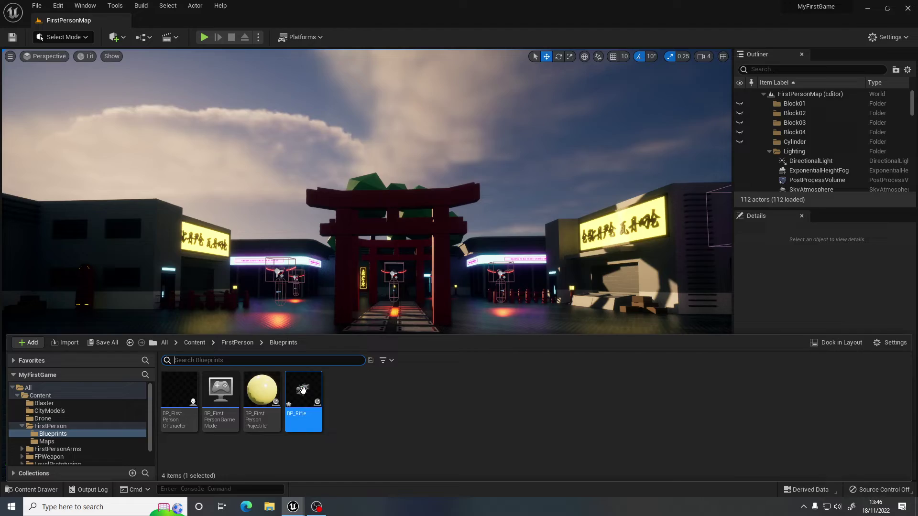
double_click(304, 420)
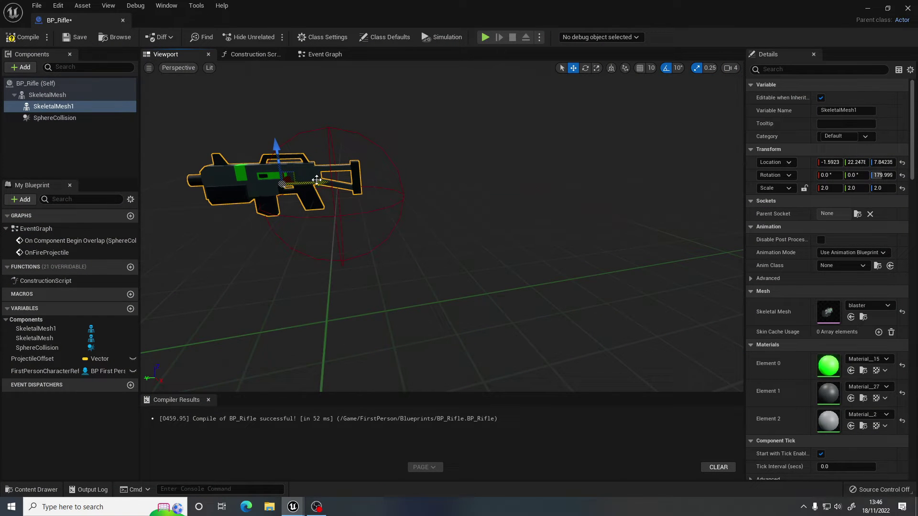
click(868, 8)
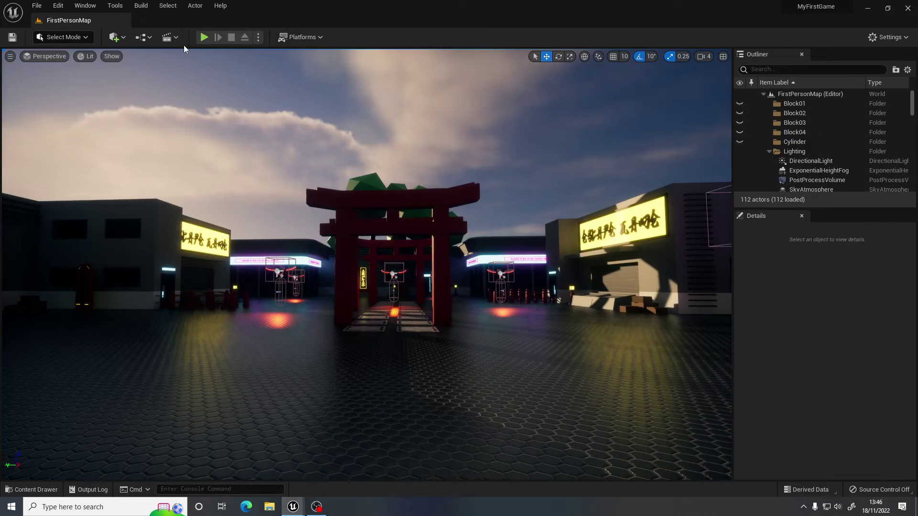
- Play the level again, fire several shots to check the blaster's new forward position, and stop playing
key(alt+p)
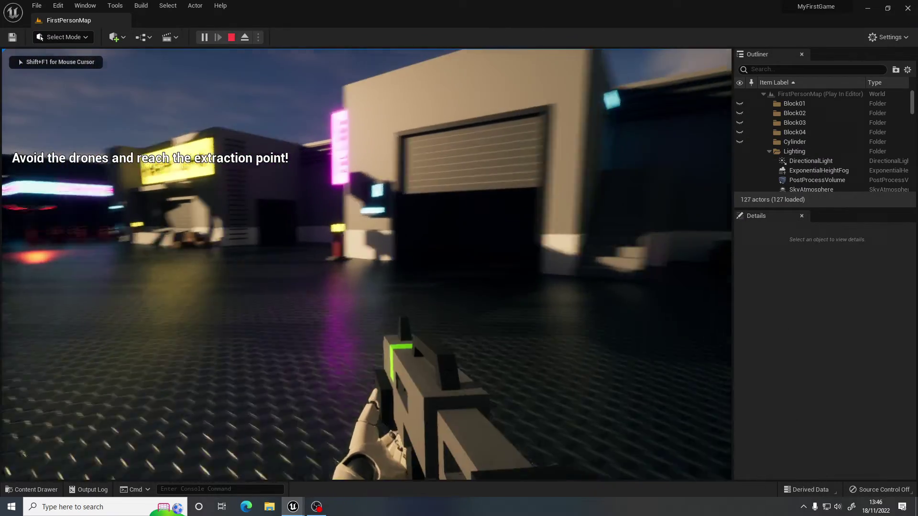
click(367, 264)
click(367, 264)
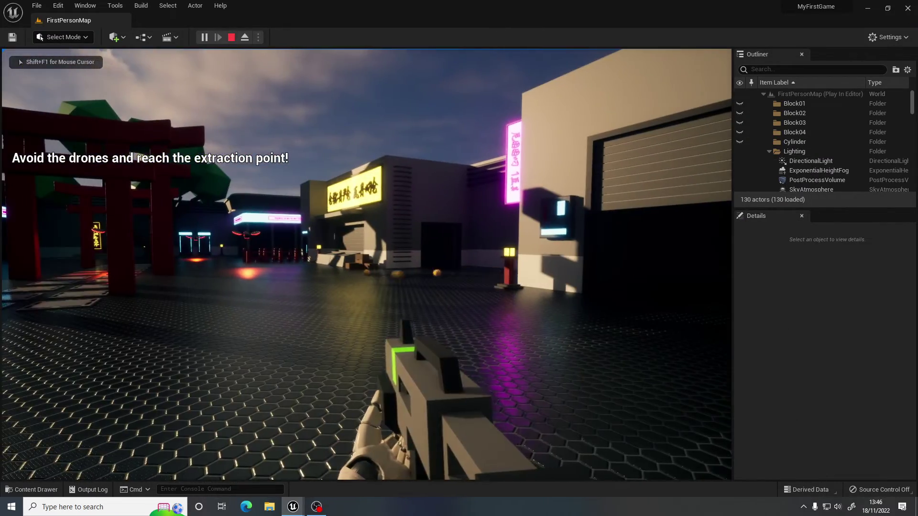
click(367, 264)
click(367, 264)
click(367, 265)
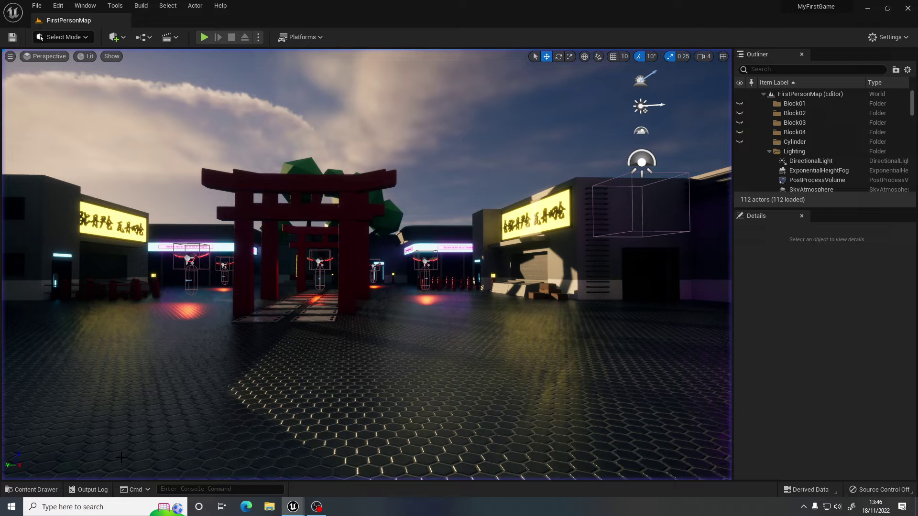
- Duplicate the GlowYellow material in the CityModels folder and name the copy GlowGreen
click(33, 490)
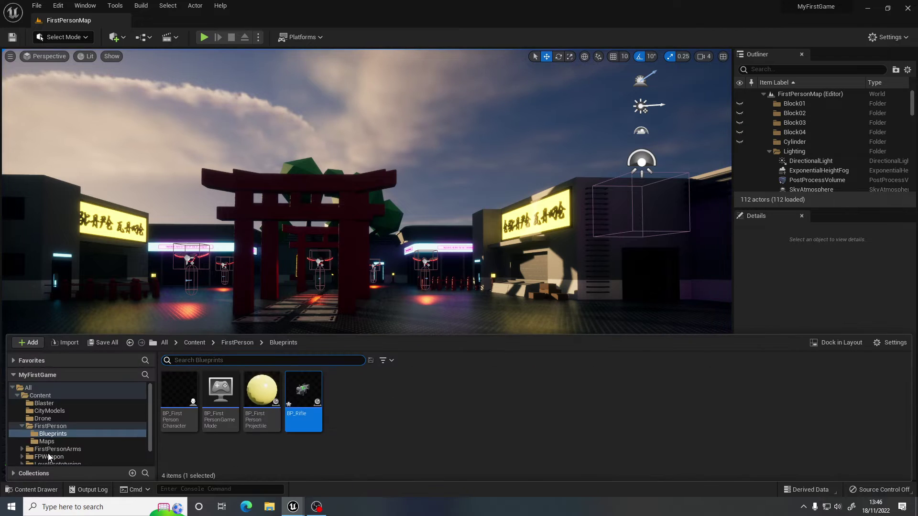
click(50, 412)
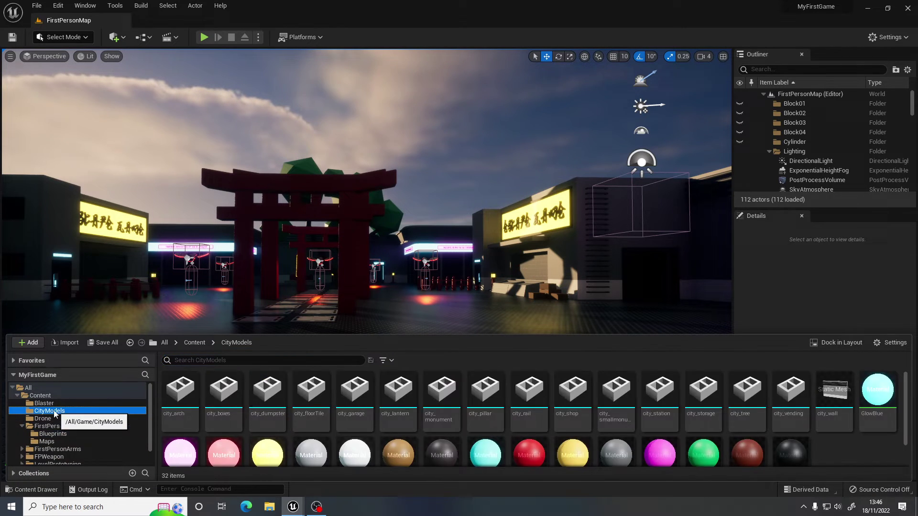
scroll(479, 407, down, 1)
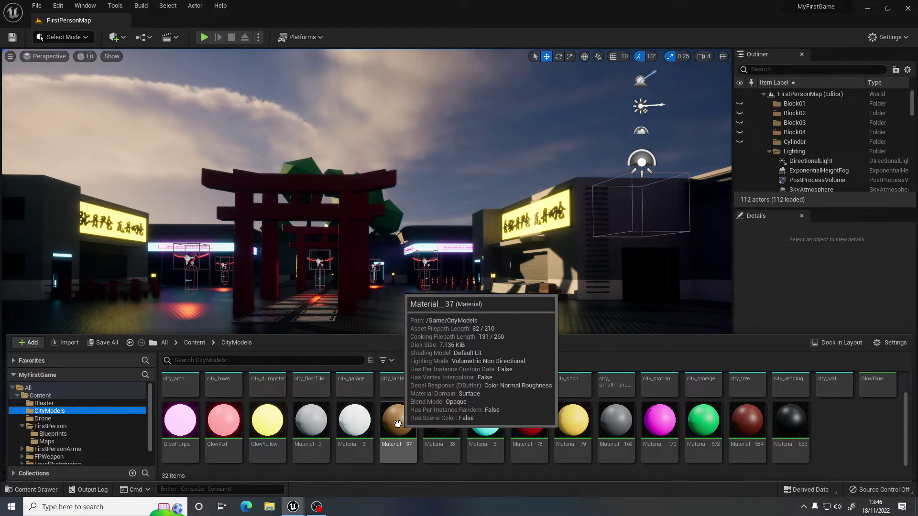
right_click(270, 426)
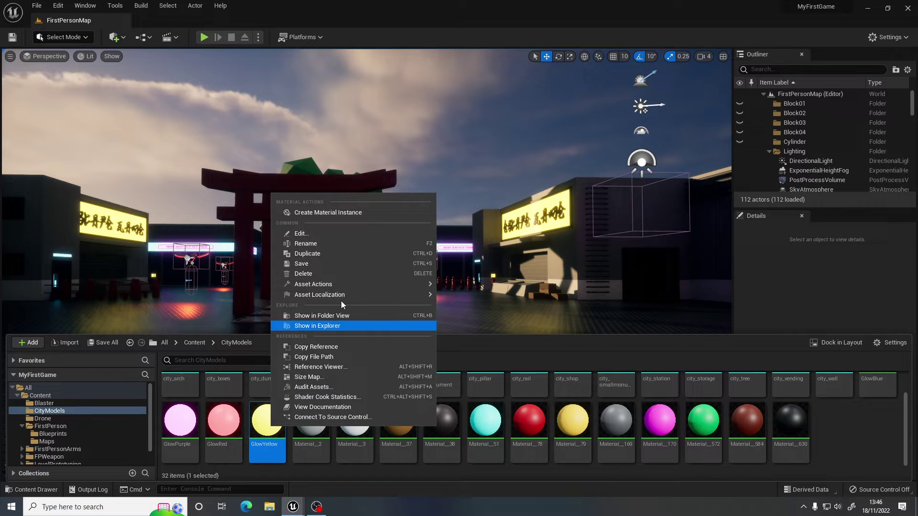
click(311, 254)
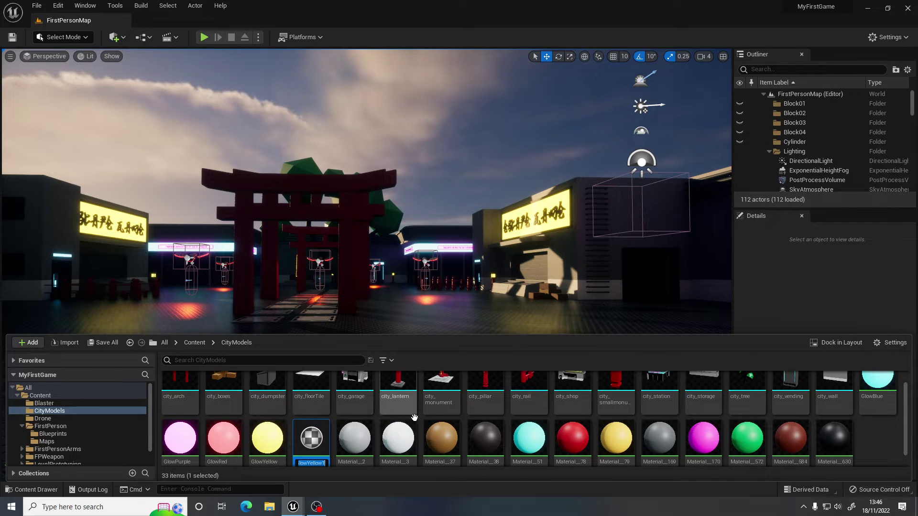
text(GlowGree)
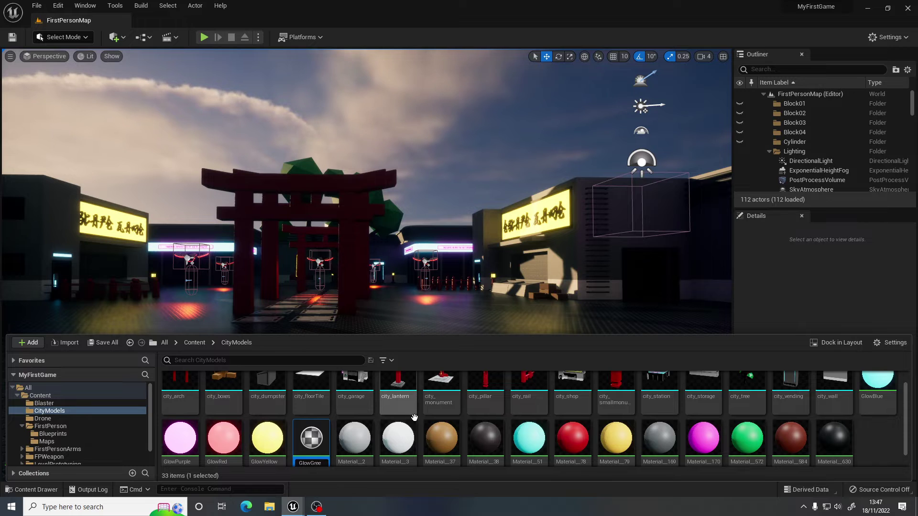
text(n)
key(Return)
- Open the GlowGreen material and set its colour constant to a bright green of about 0.128, 0.938, 0
double_click(183, 439)
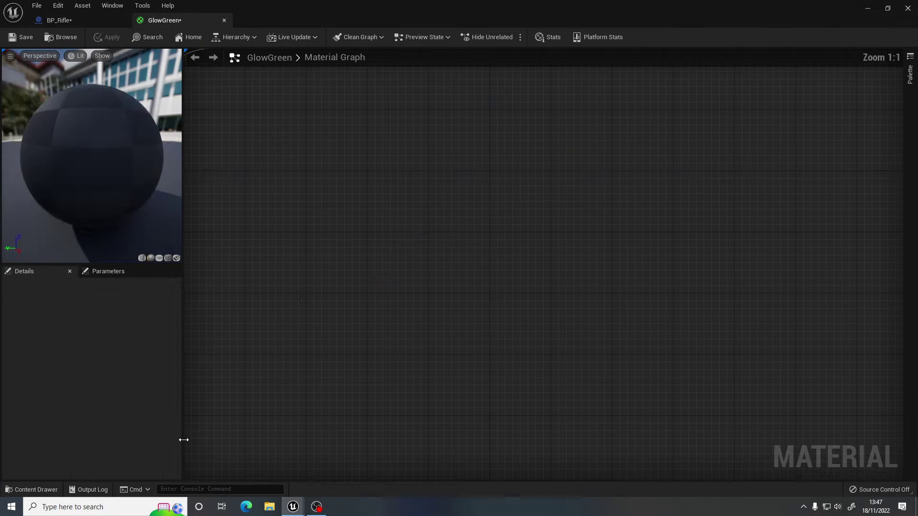
click(296, 148)
click(100, 314)
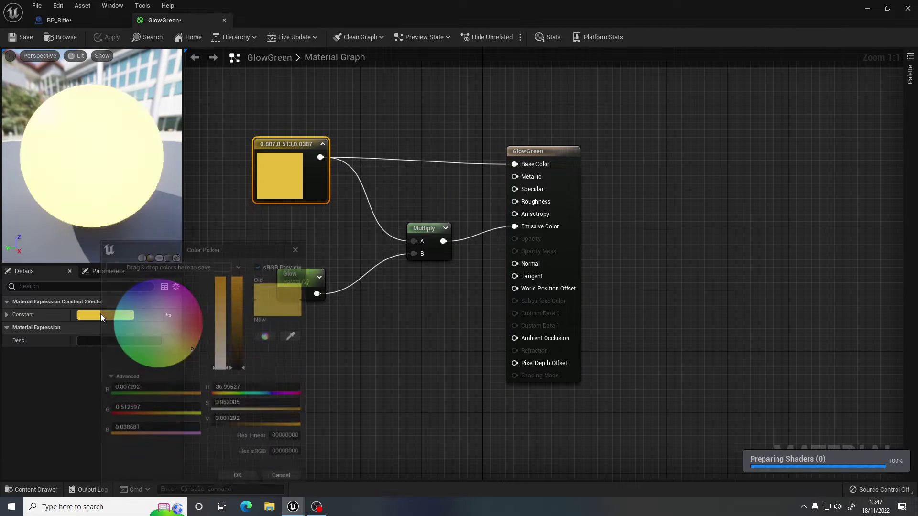
drag(157, 335, 142, 368)
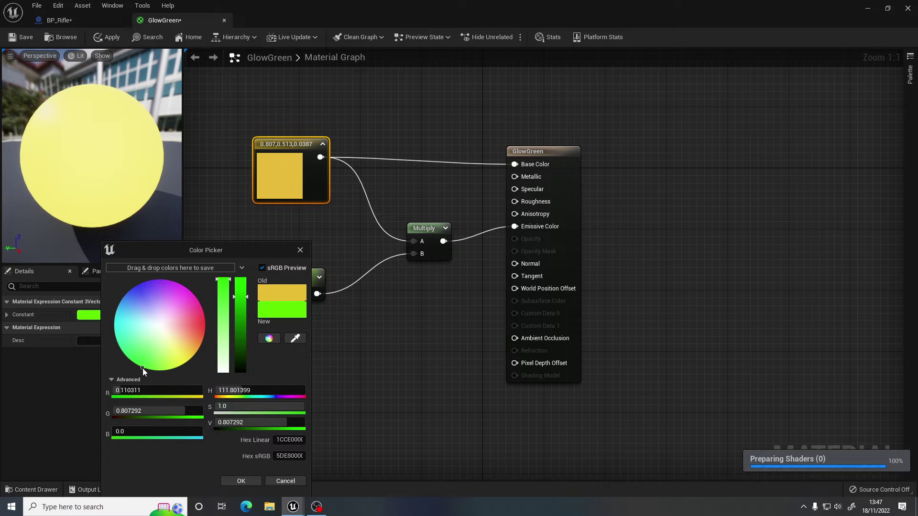
drag(241, 297, 239, 284)
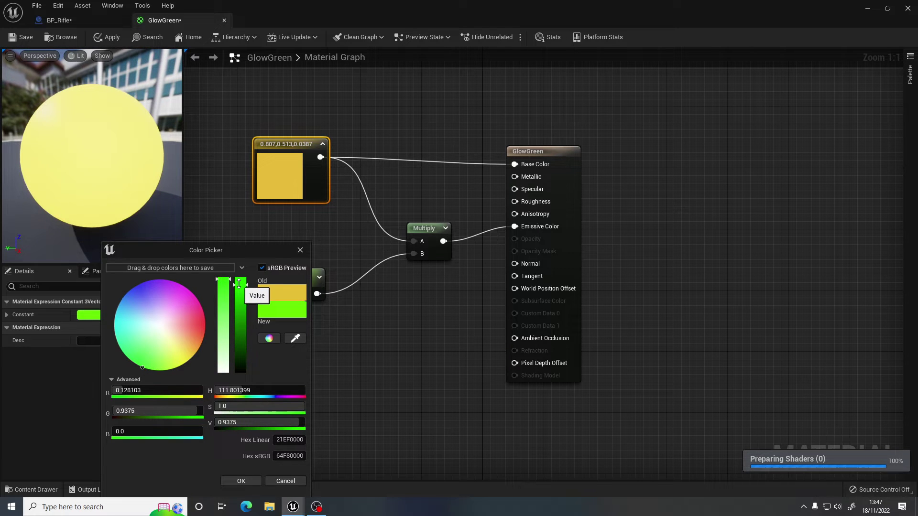
click(253, 479)
- Set the Glow parameter's default value to 3 in the GlowGreen material and save the material
click(287, 280)
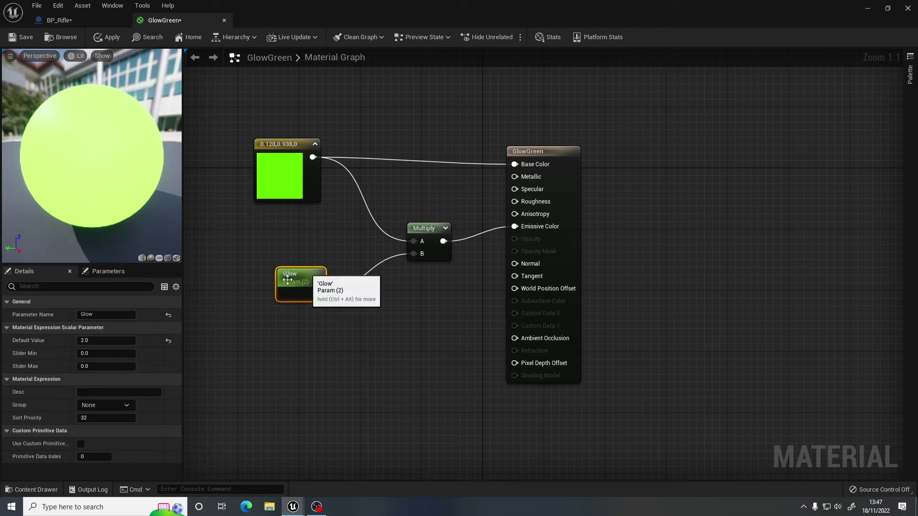
click(101, 340)
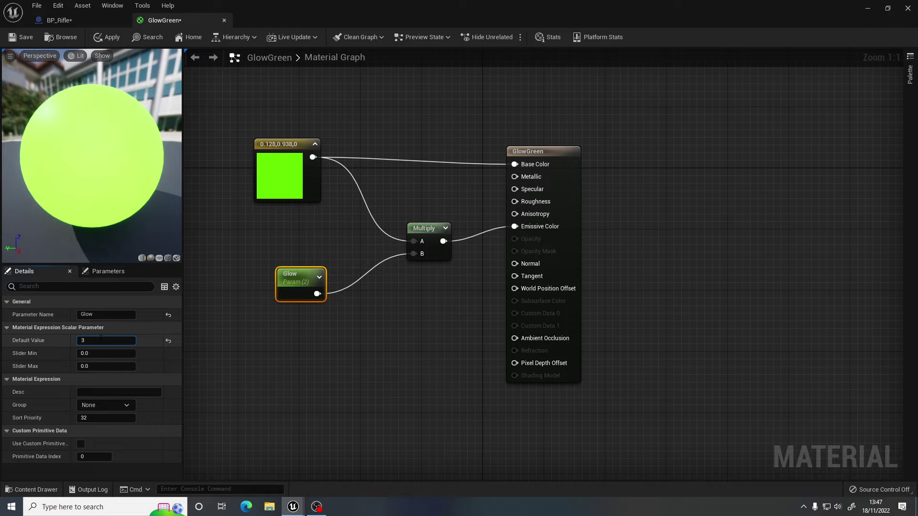
text(3)
key(Return)
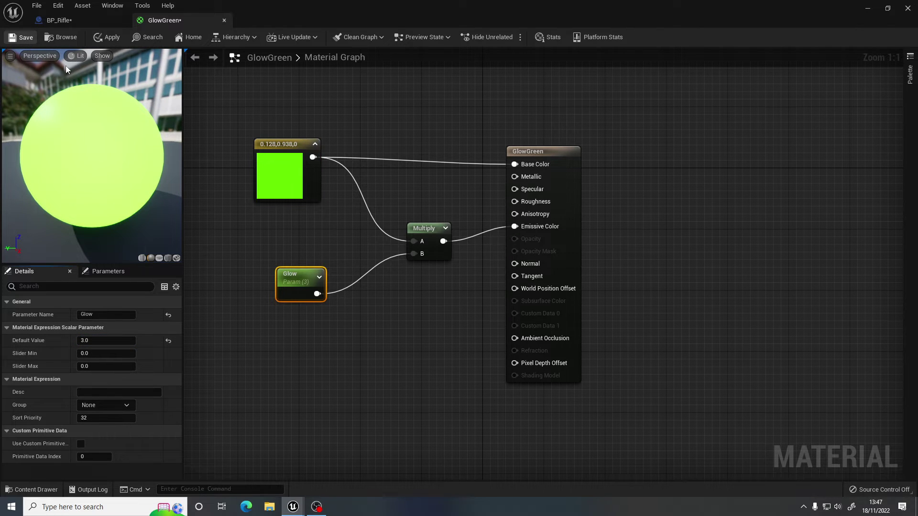
key(ctrl+s)
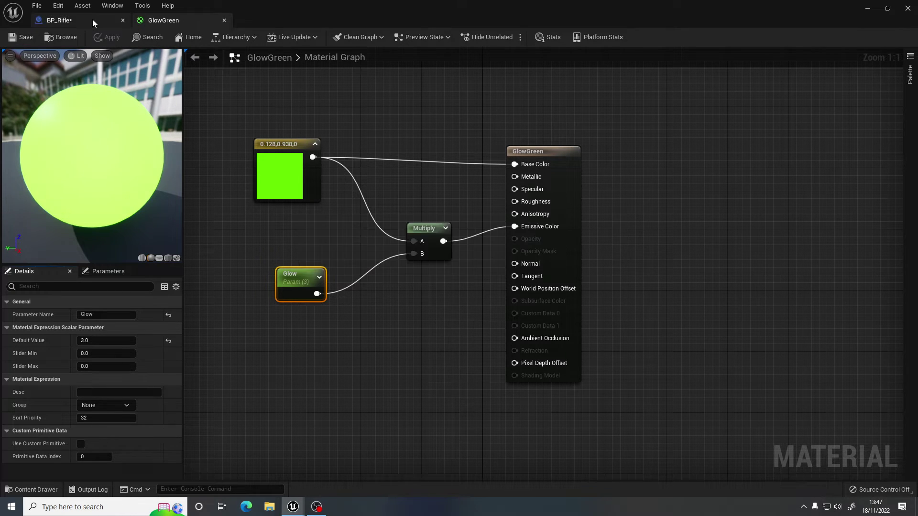
- Assign the GlowGreen material to Element 0 of the blaster mesh in BP_Rifle and close the blueprint and material editors
click(93, 20)
key(a)
right_drag(229, 158, 241, 159)
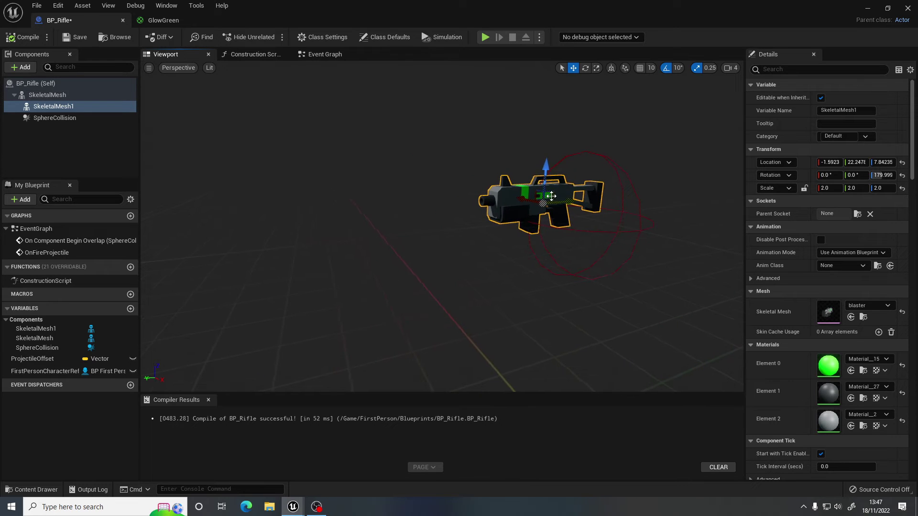
click(876, 359)
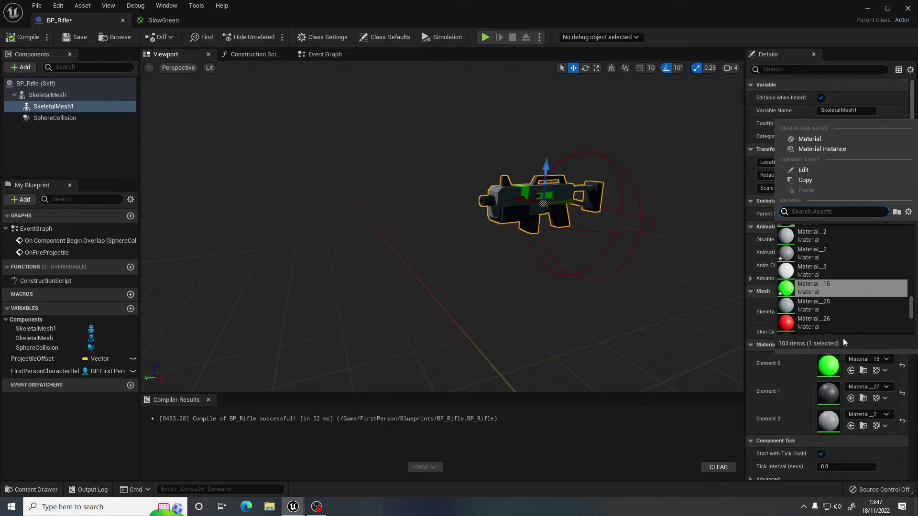
text(glow)
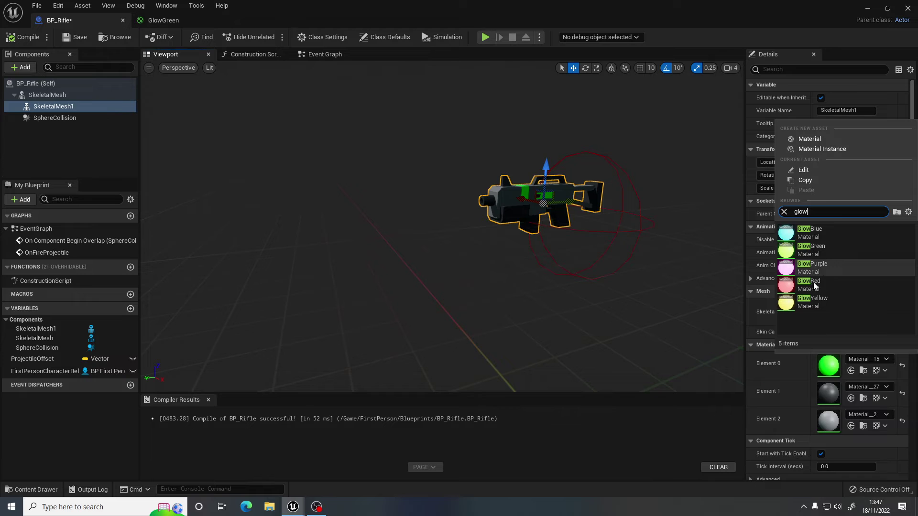
click(816, 250)
key(w)
right_drag(574, 240, 570, 234)
key(s)
key(d)
right_drag(516, 224, 464, 223)
drag(540, 248, 638, 256)
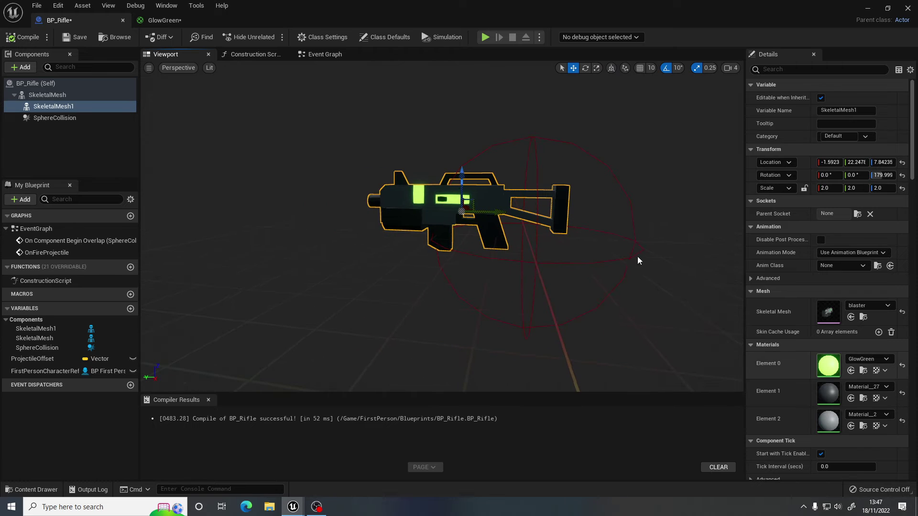
click(122, 21)
click(122, 21)
- Play the level, fire several shots to check the blaster's glowing green parts, and stop playing
click(204, 38)
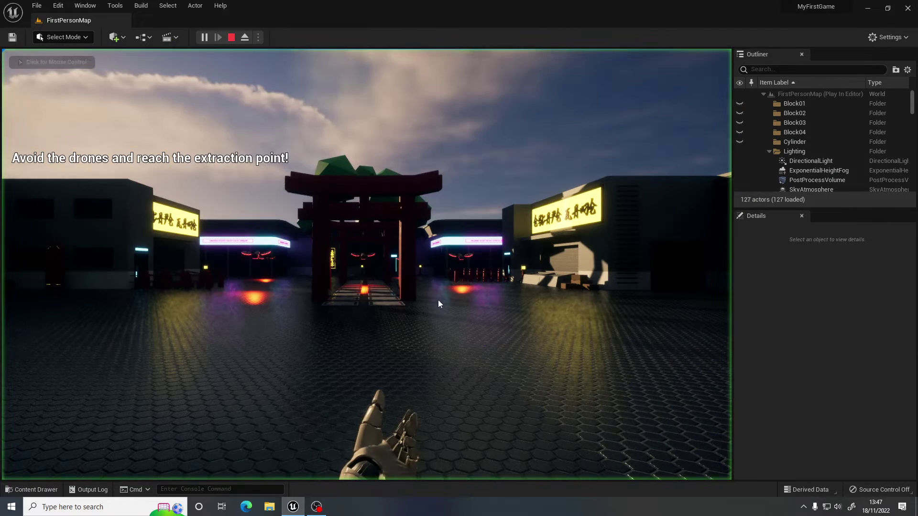
click(367, 264)
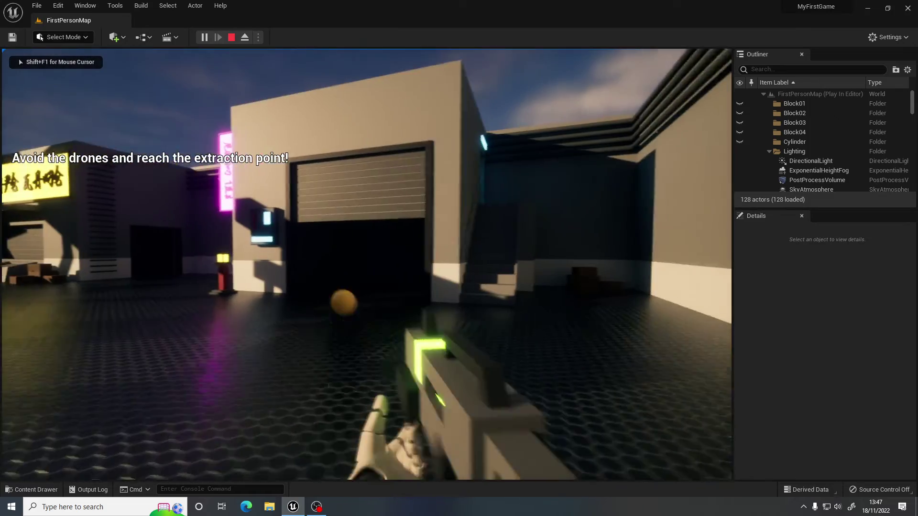
click(367, 265)
click(366, 265)
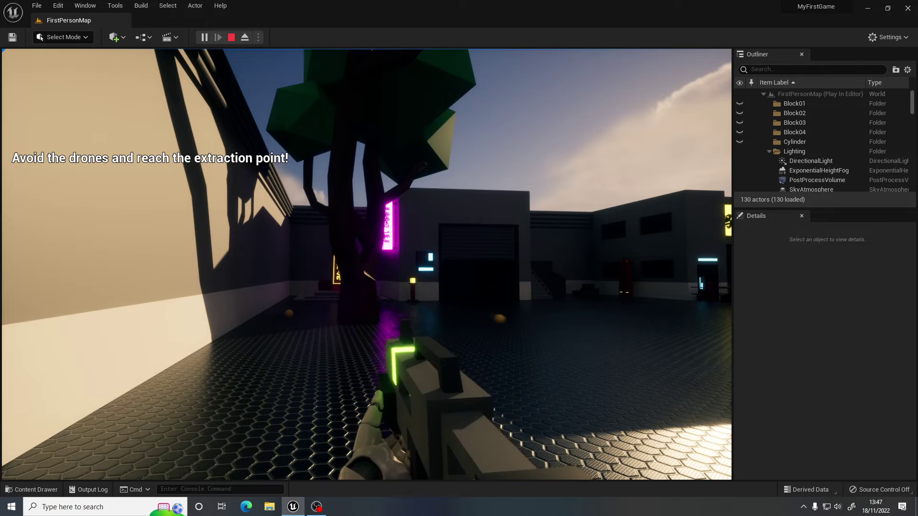
click(367, 264)
click(367, 264)
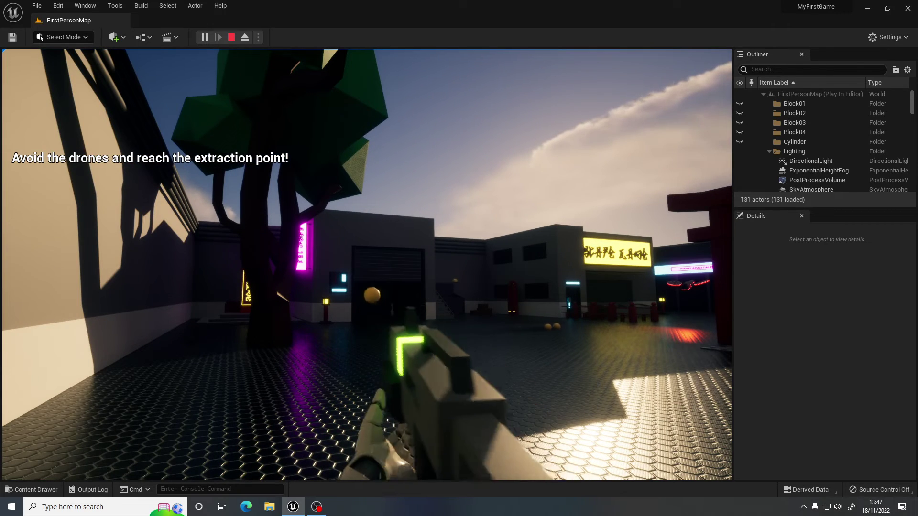
key(Escape)
- Open BP_FirstPersonProjectile from the FirstPerson Blueprints folder, look over its event graph, and show its 3D viewport
click(31, 491)
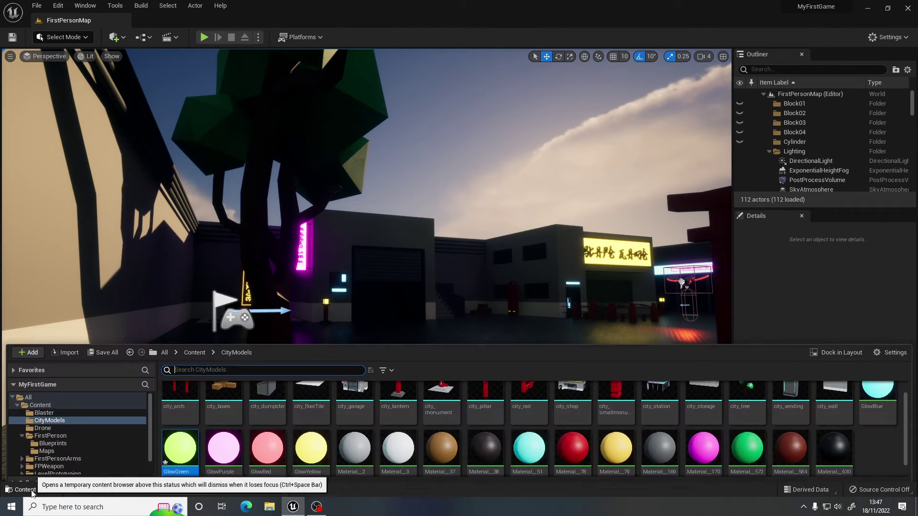
click(40, 395)
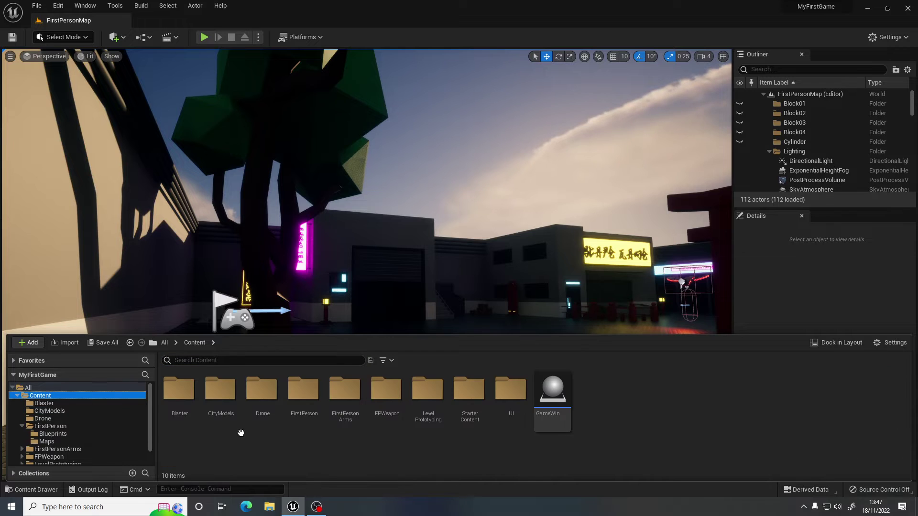
double_click(301, 387)
double_click(179, 389)
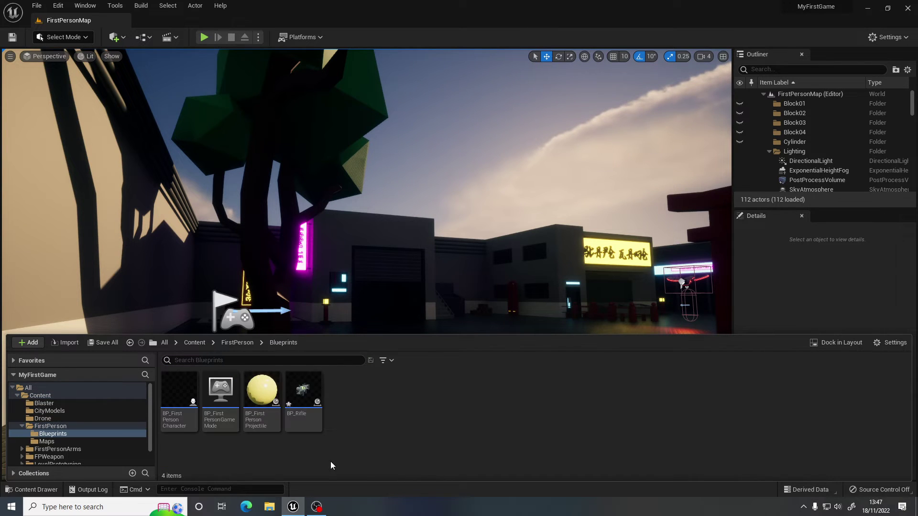
double_click(260, 397)
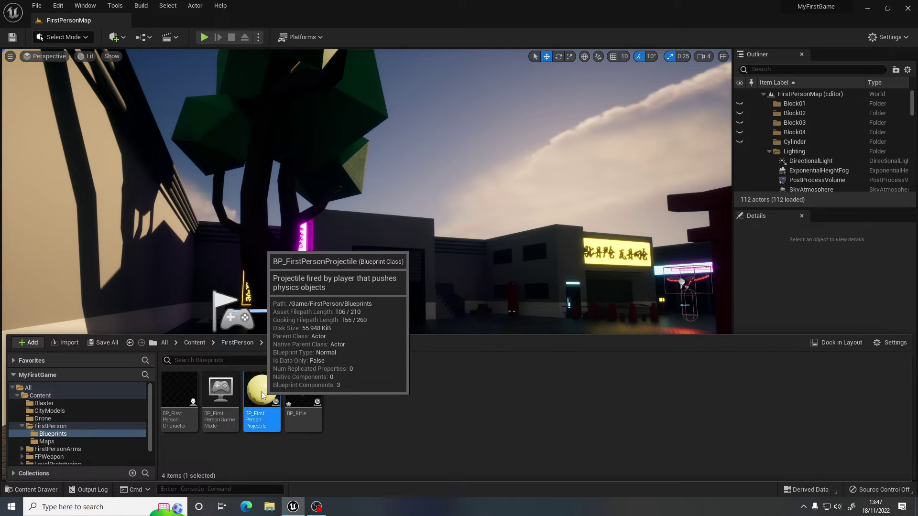
right_drag(629, 239, 508, 255)
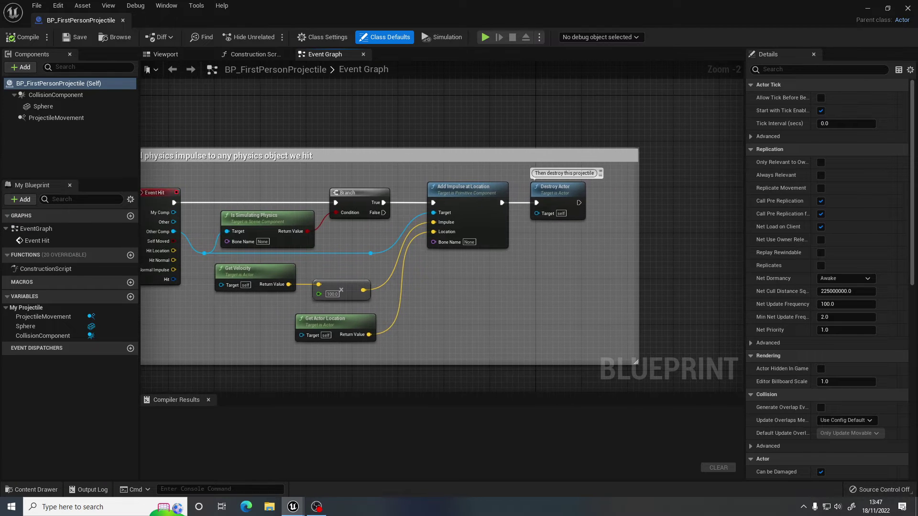
right_drag(400, 201, 471, 226)
right_drag(372, 219, 388, 187)
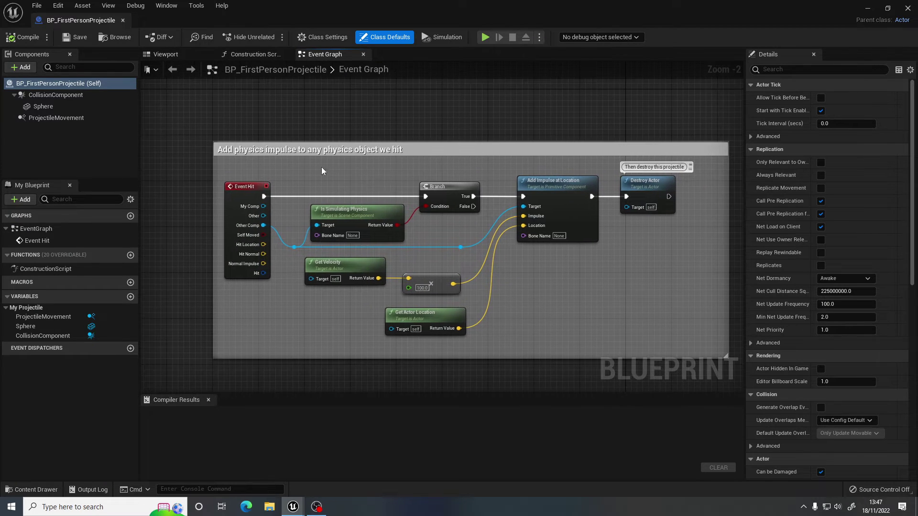
click(175, 55)
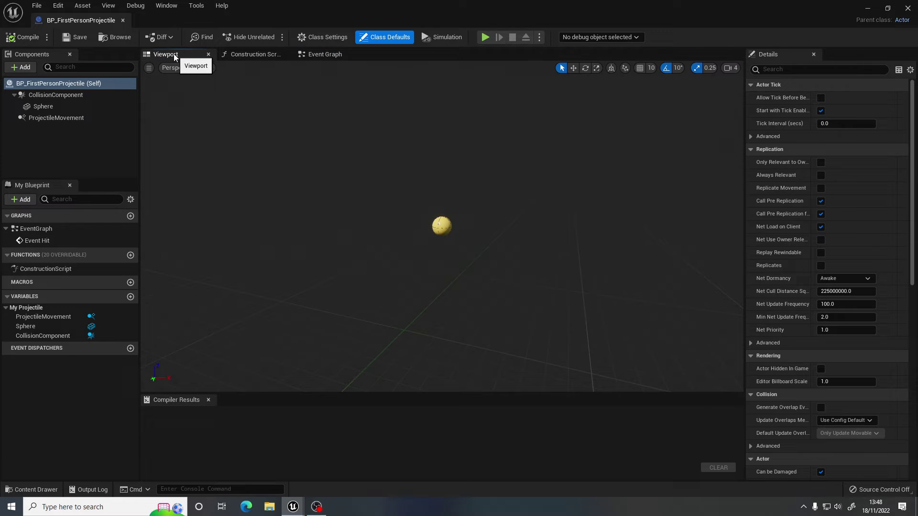
- Turn off scale snapping and shrink the projectile's Sphere component uniformly to a scale of about -0.0528
click(445, 224)
key(f)
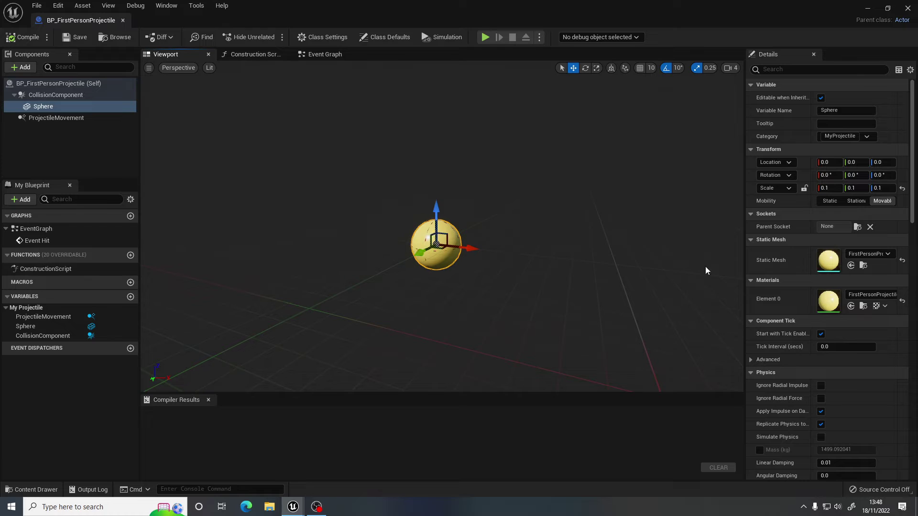
key(e)
key(r)
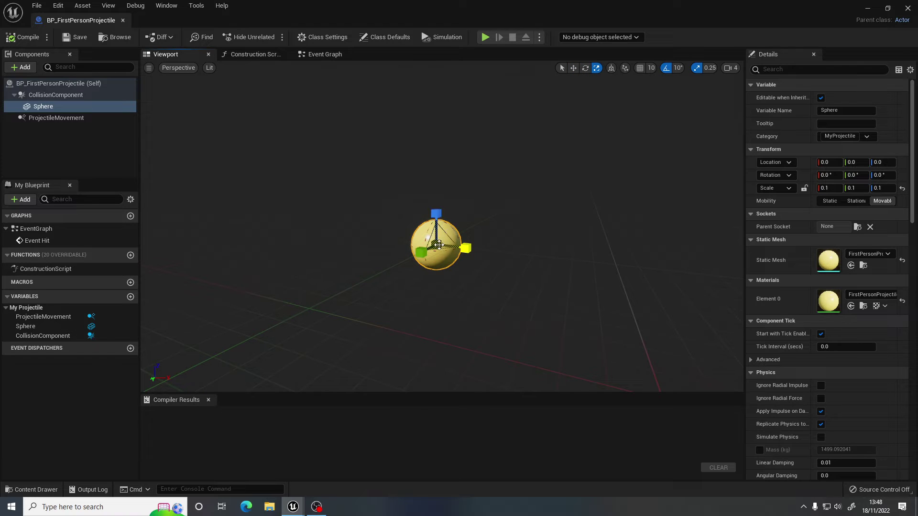
drag(438, 245, 444, 237)
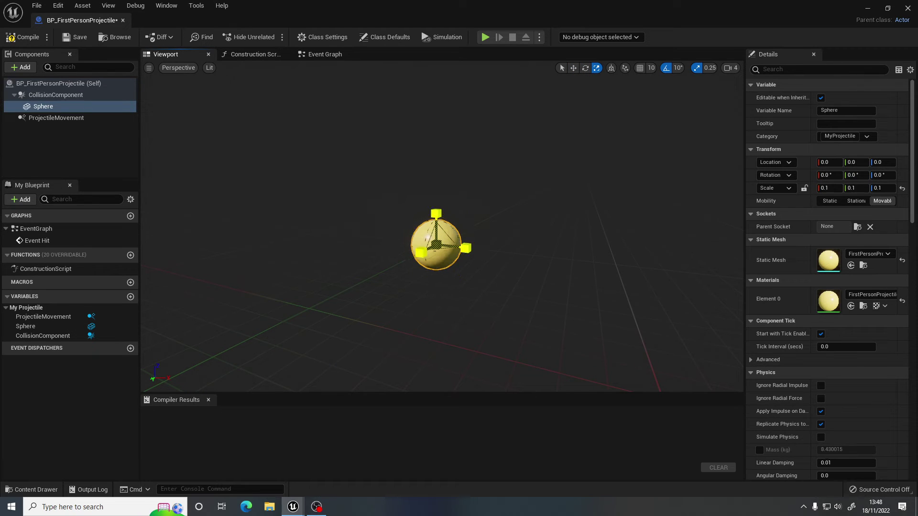
key(ctrl+z)
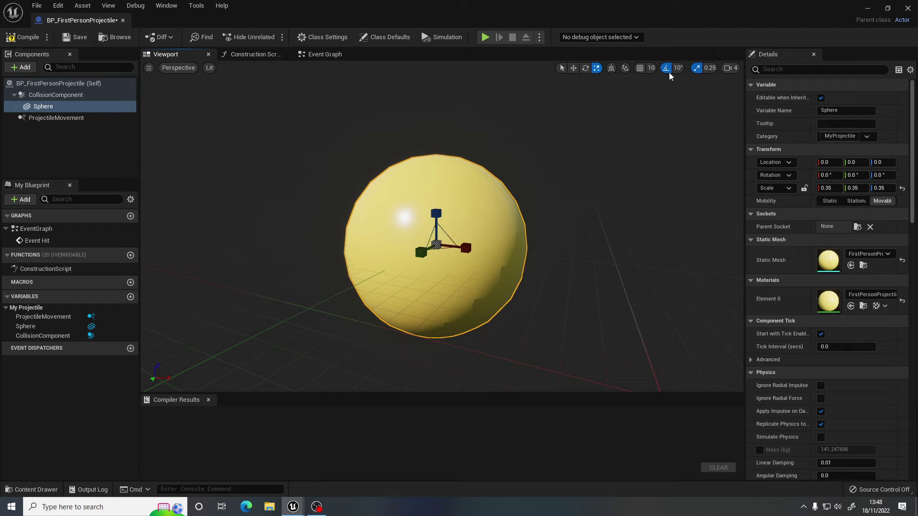
click(697, 68)
scroll(465, 269, up, 3)
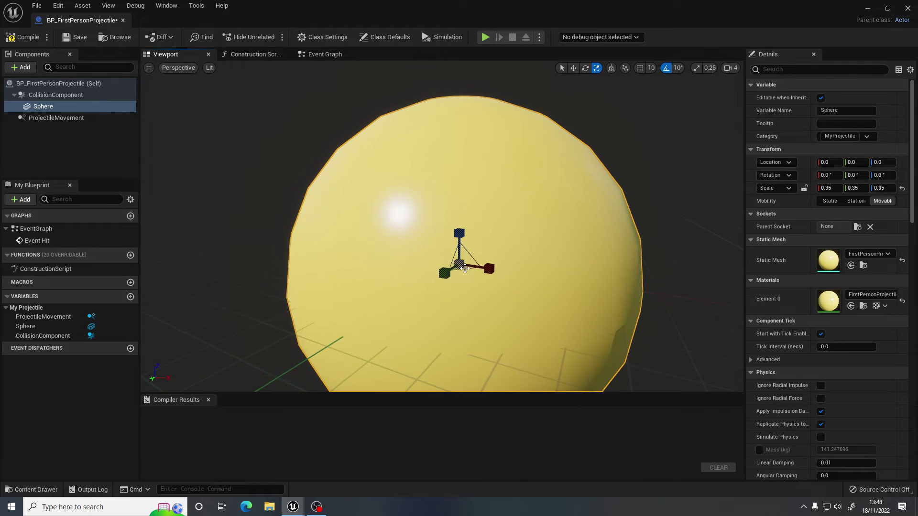
mouse_move(464, 258)
mouse_down()
mouse_move(451, 273)
mouse_move(456, 267)
mouse_up()
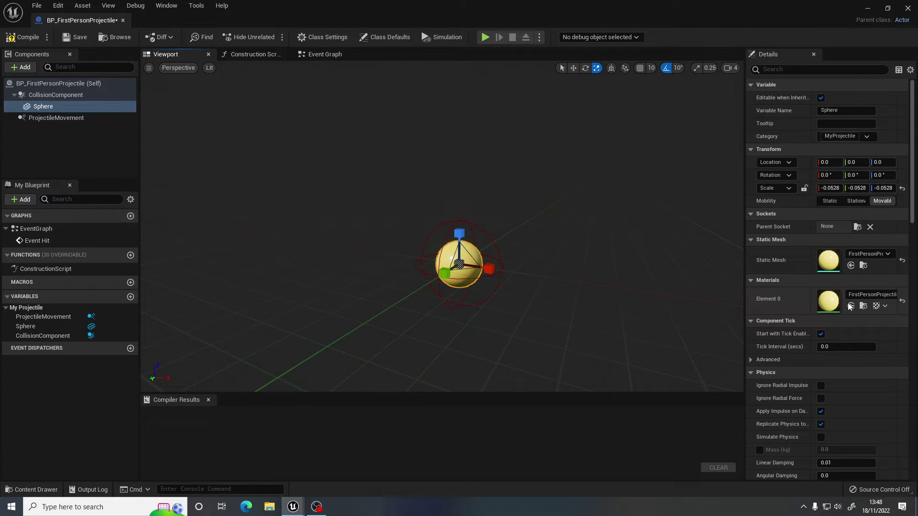
- Assign the GlowGreen material to the projectile's Sphere component, compile the blueprint, and close it
click(866, 298)
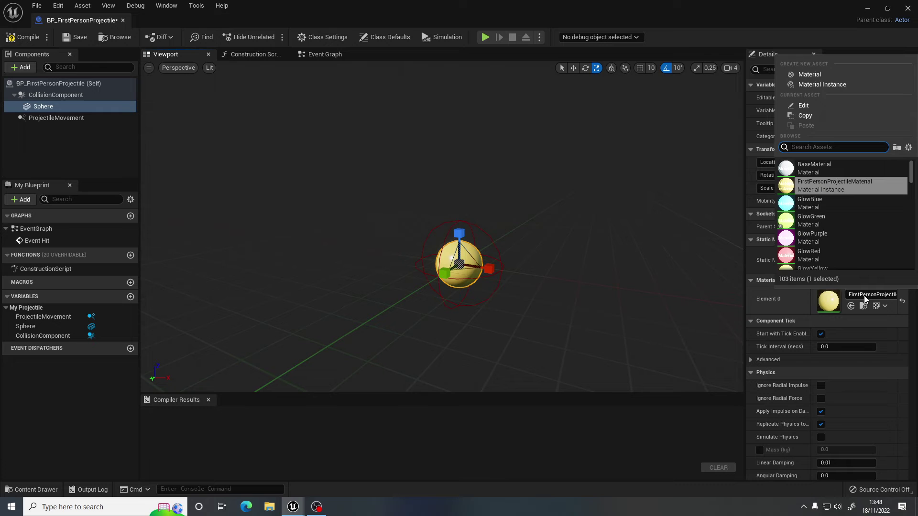
click(811, 220)
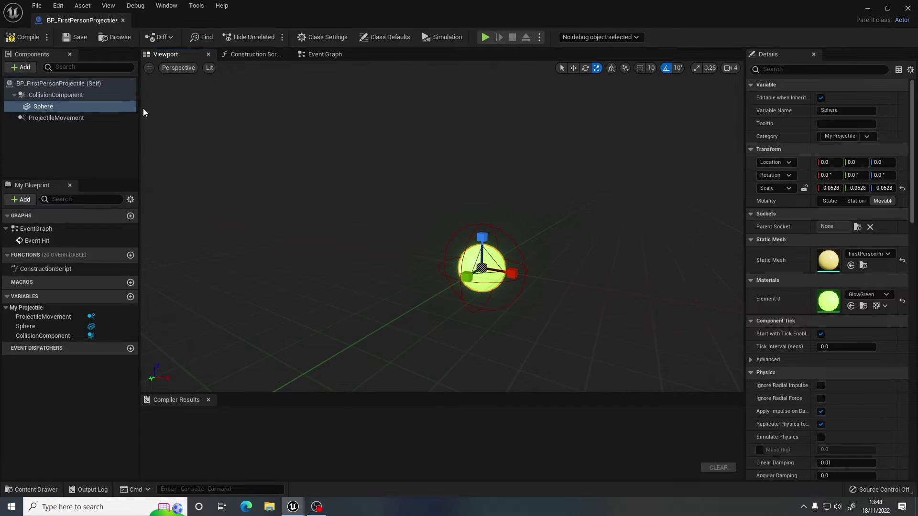
click(28, 37)
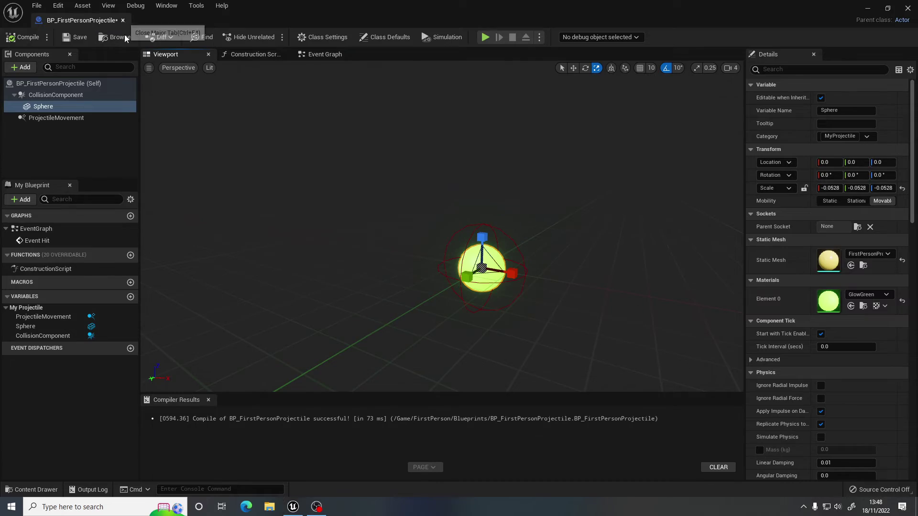
click(123, 20)
- Play the level, pick up the blaster, fire repeatedly to check the small glowing projectiles, and stop playing
click(205, 42)
click(240, 153)
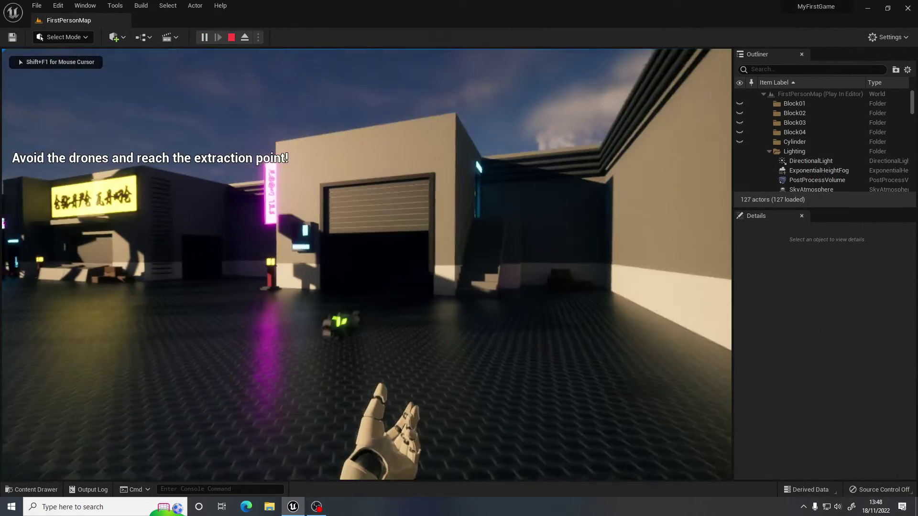
key(w)
click(366, 264)
click(367, 265)
click(367, 265)
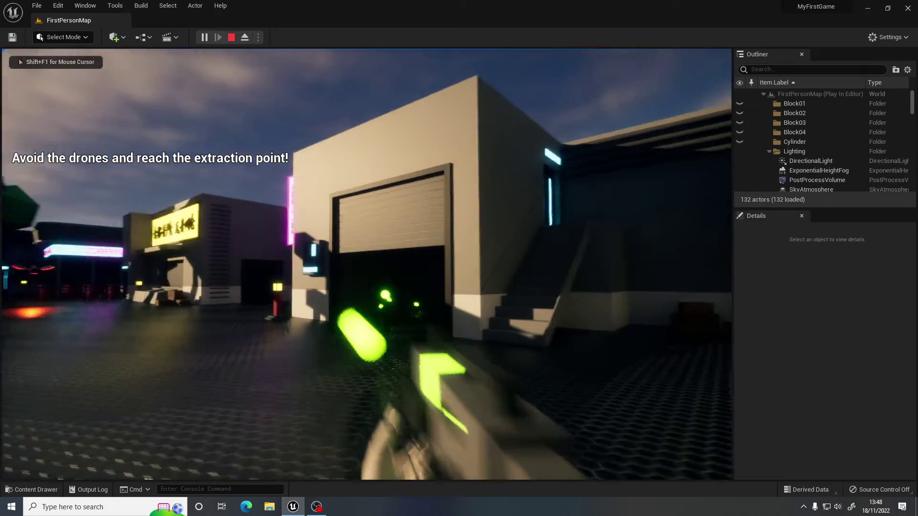
click(367, 264)
click(367, 264)
click(367, 264)
click(367, 264)
click(366, 265)
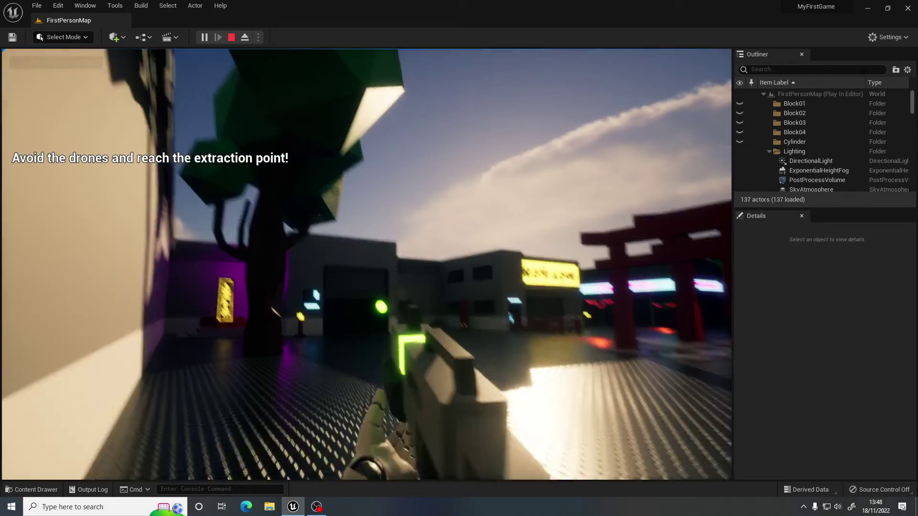
click(367, 264)
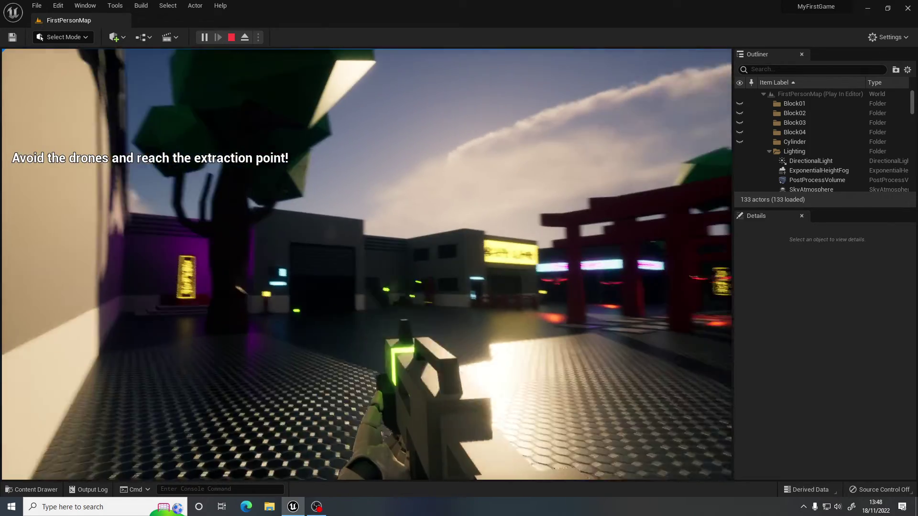
click(366, 264)
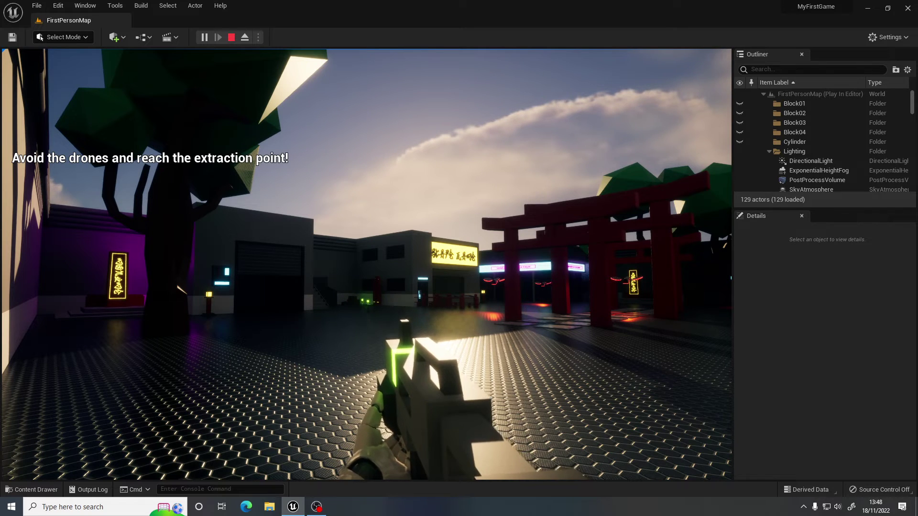
key(Escape)
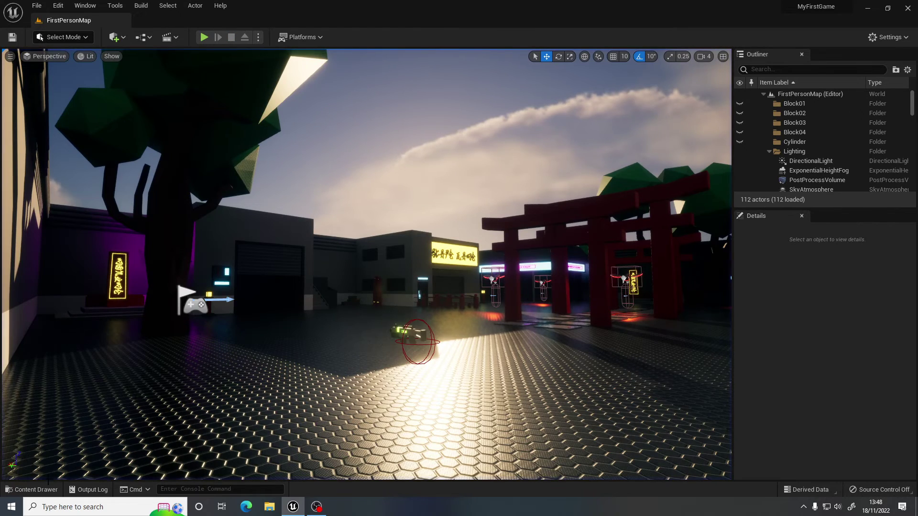
- Reopen BP_FirstPersonProjectile, set the ProjectileMovement component's Initial Speed and Max Speed to 10000, and compile the blueprint
click(31, 489)
double_click(263, 391)
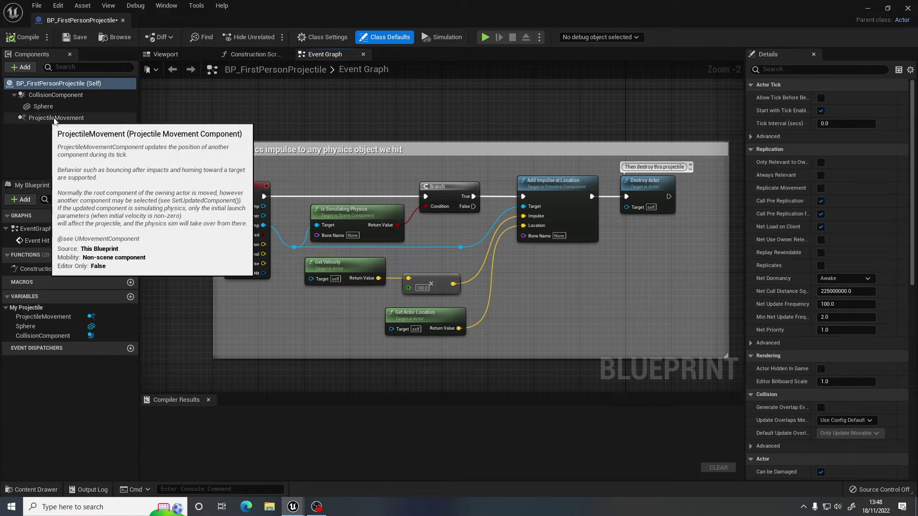
click(176, 55)
click(55, 118)
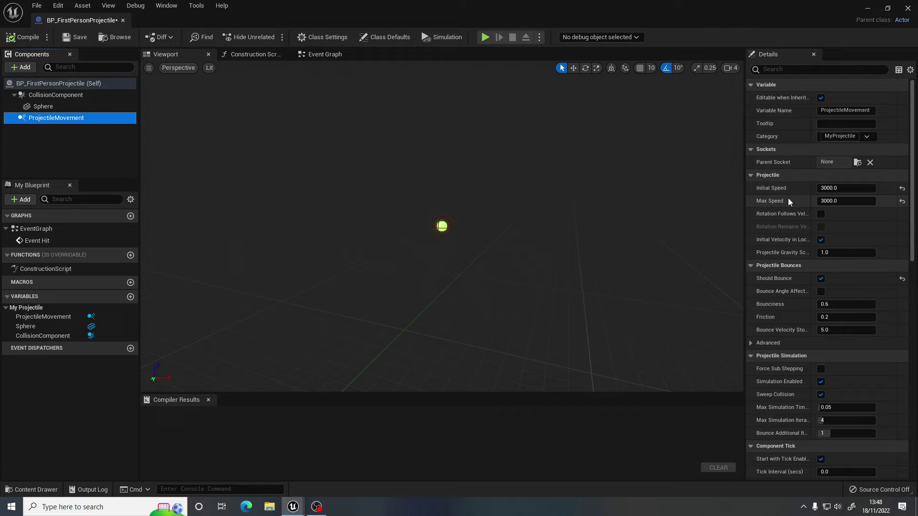
click(844, 188)
key(Tab)
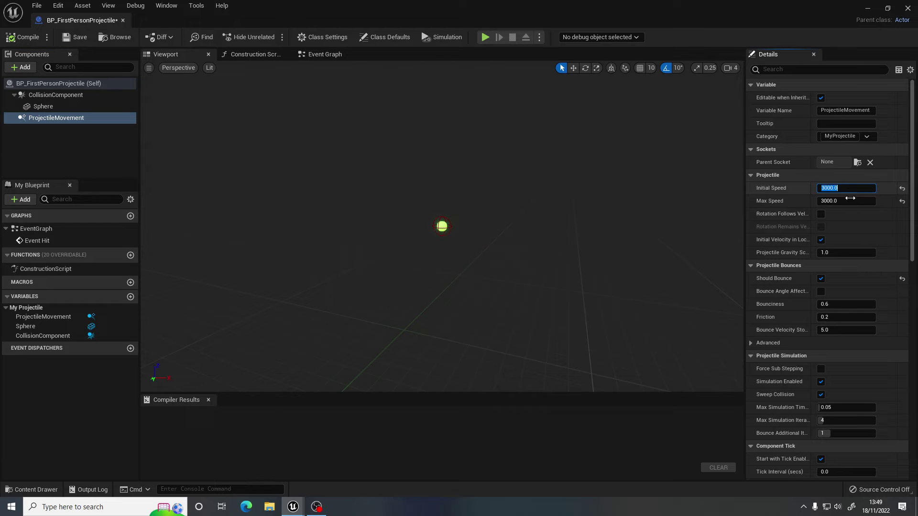
click(850, 198)
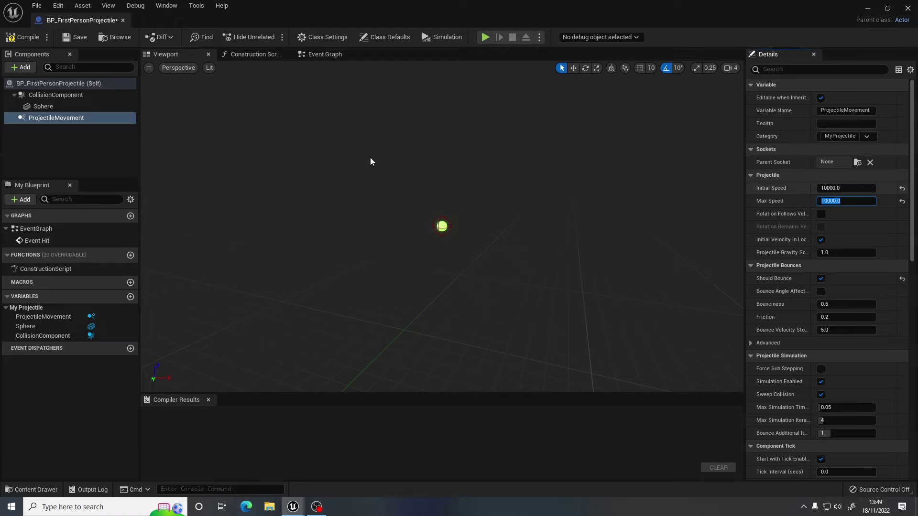
click(38, 37)
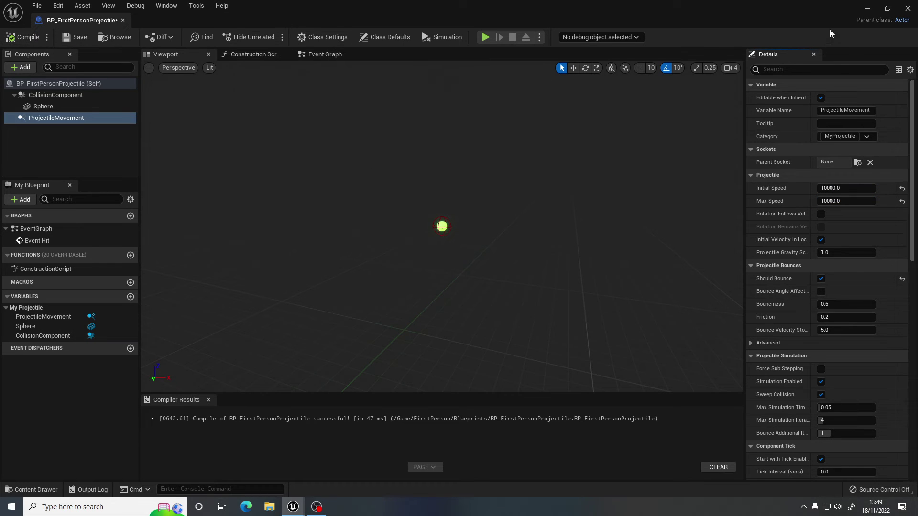
- Return to the level and play it, pick up the blaster, fire repeatedly to check the faster projectiles, and stop playing
click(868, 8)
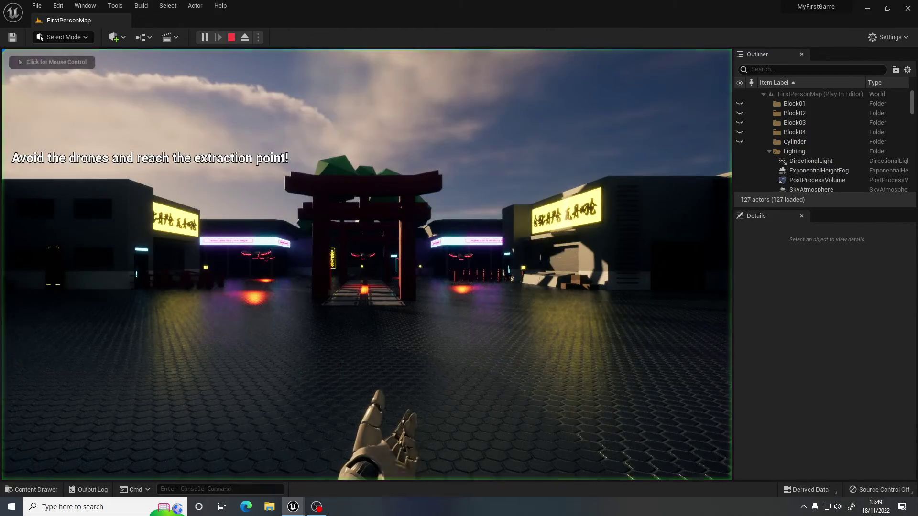
click(366, 264)
key(w)
click(367, 264)
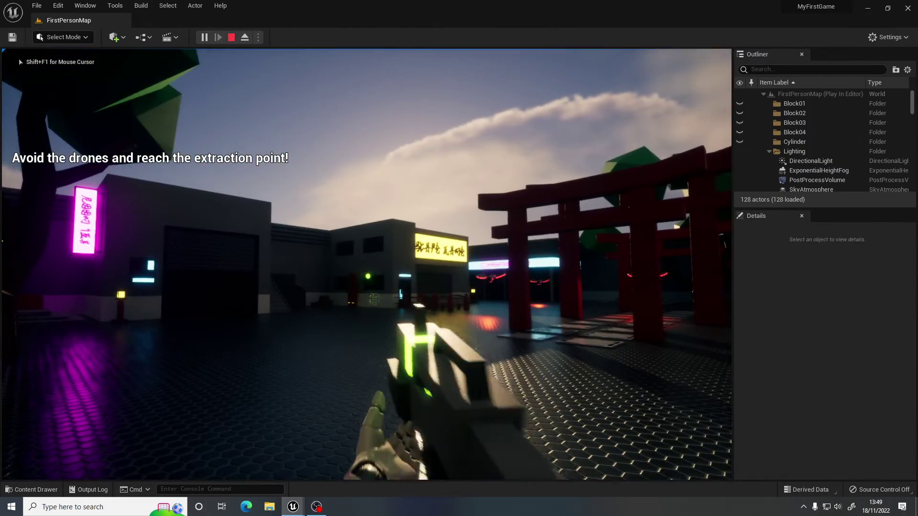
click(367, 264)
click(367, 264)
click(367, 265)
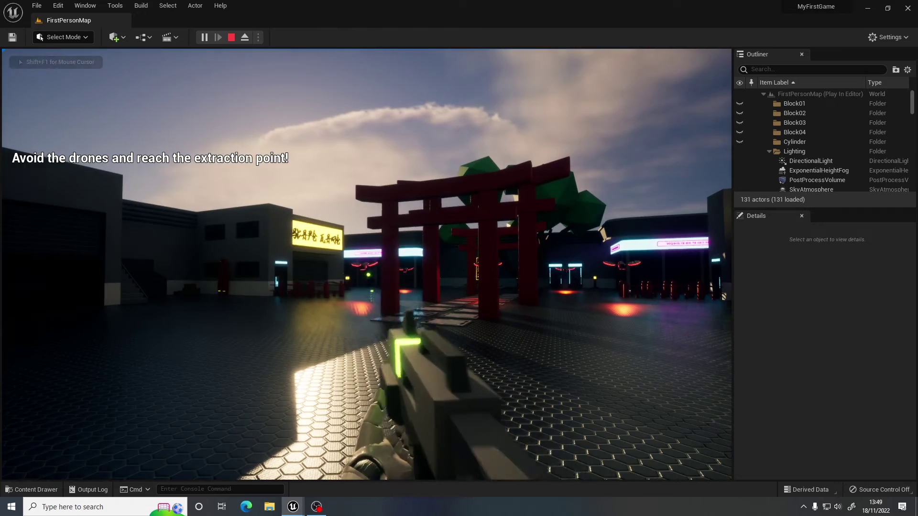
click(366, 265)
click(367, 265)
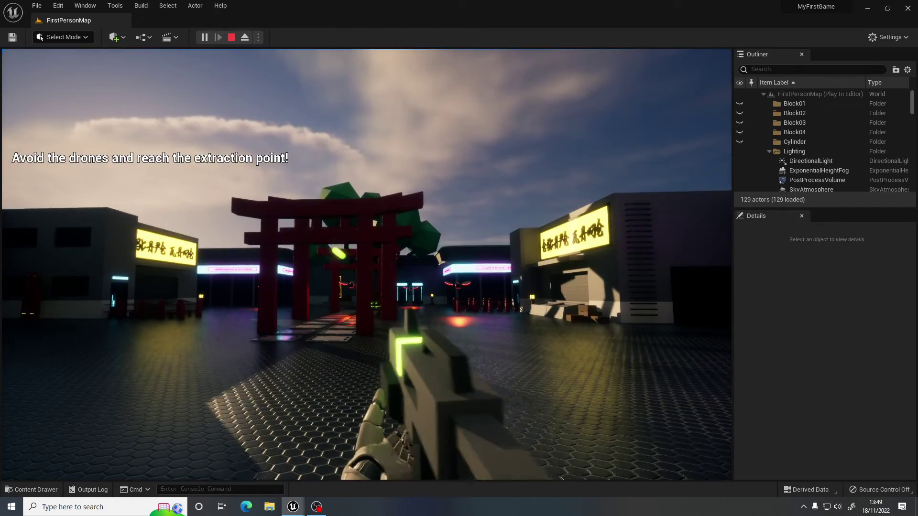
click(367, 264)
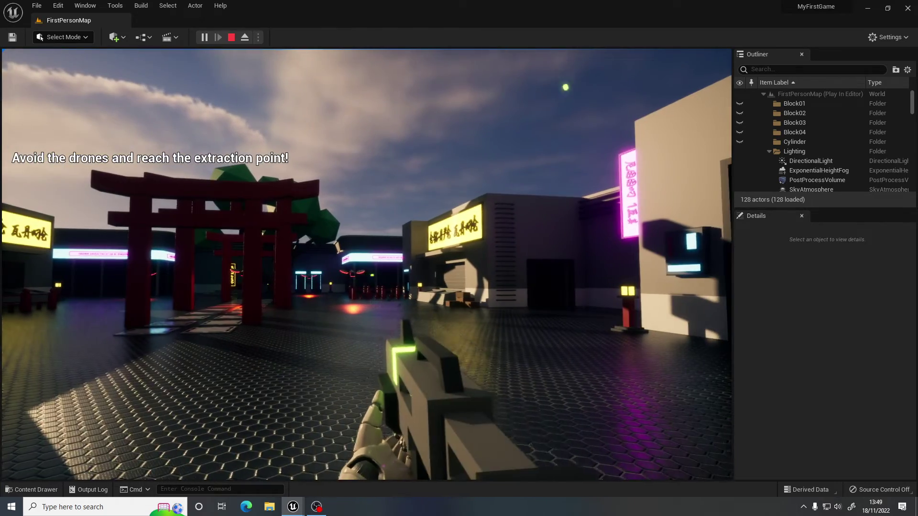
key(w)
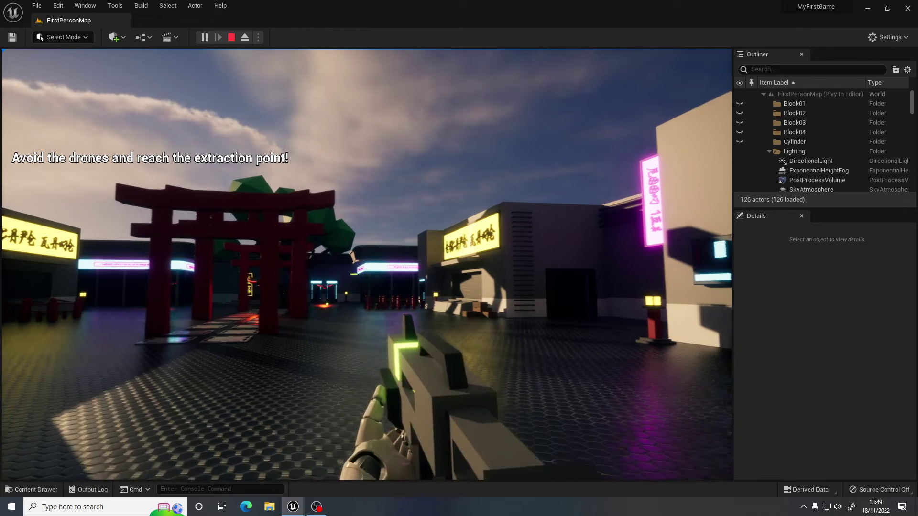
key(Escape)
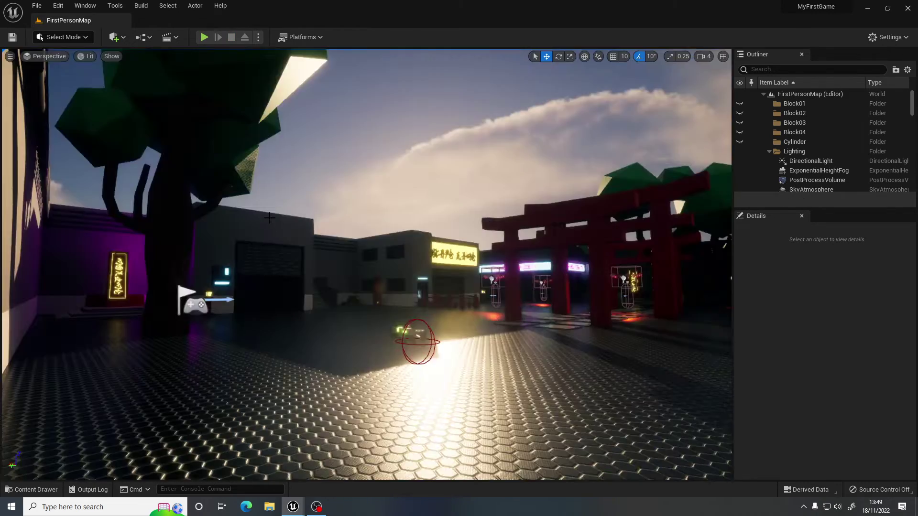
- Reopen BP_FirstPersonProjectile and examine the Event Hit logic in its event graph
click(35, 490)
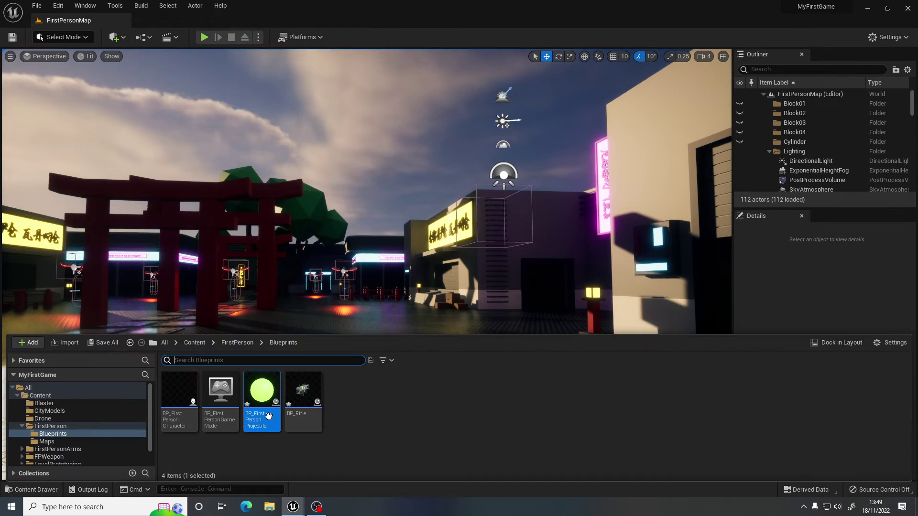
double_click(268, 416)
click(330, 55)
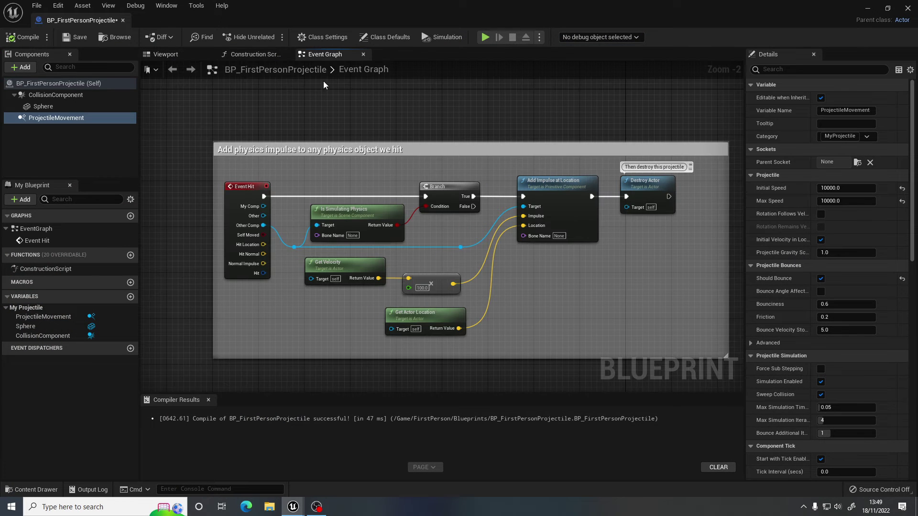
right_drag(439, 262, 397, 239)
scroll(433, 226, up, 1)
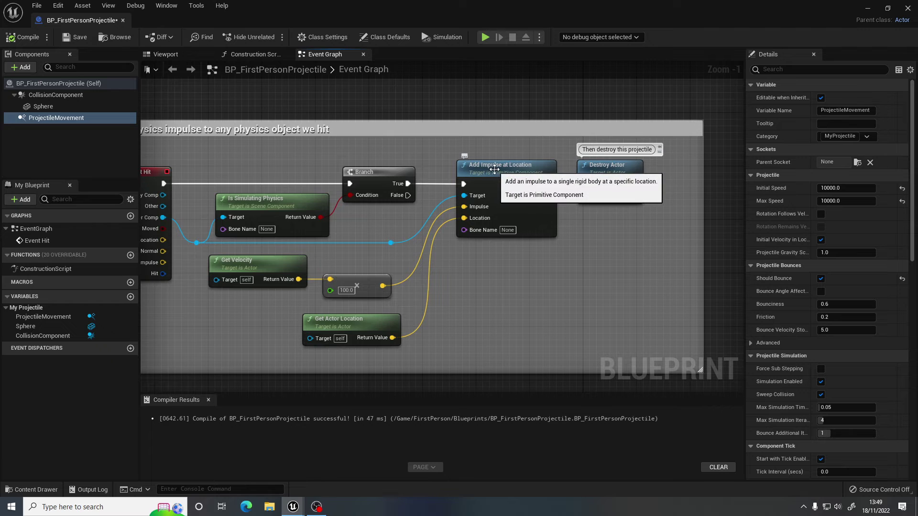
right_drag(373, 242, 409, 215)
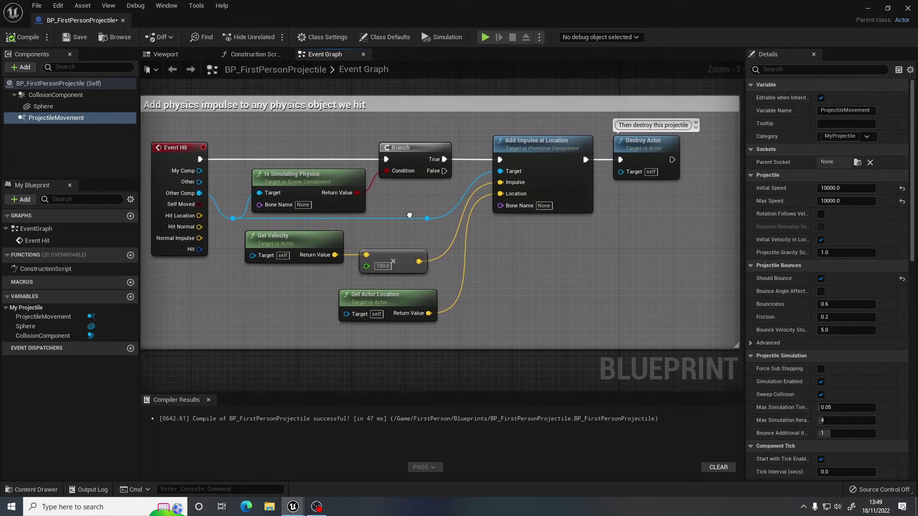
click(317, 507)
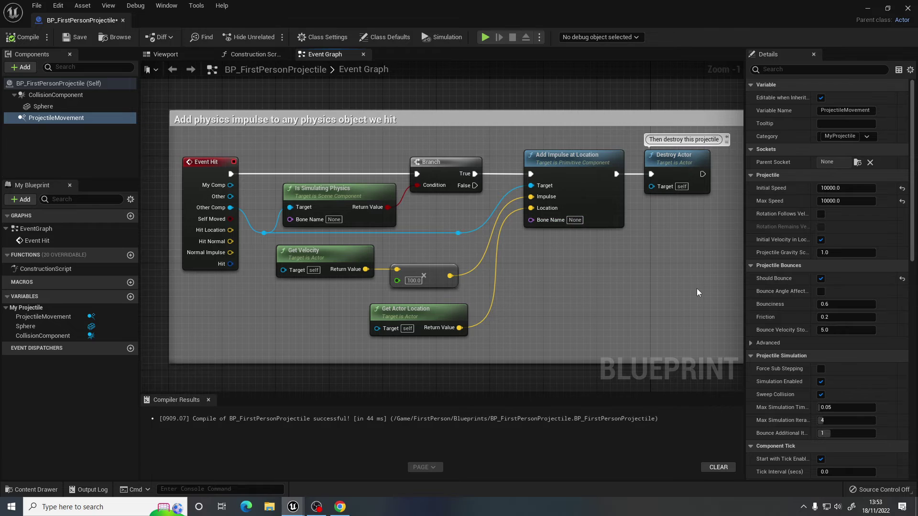
- Turn off Should Bounce on the ProjectileMovement component, compile the blueprint, and test the shots in a short play session
click(821, 278)
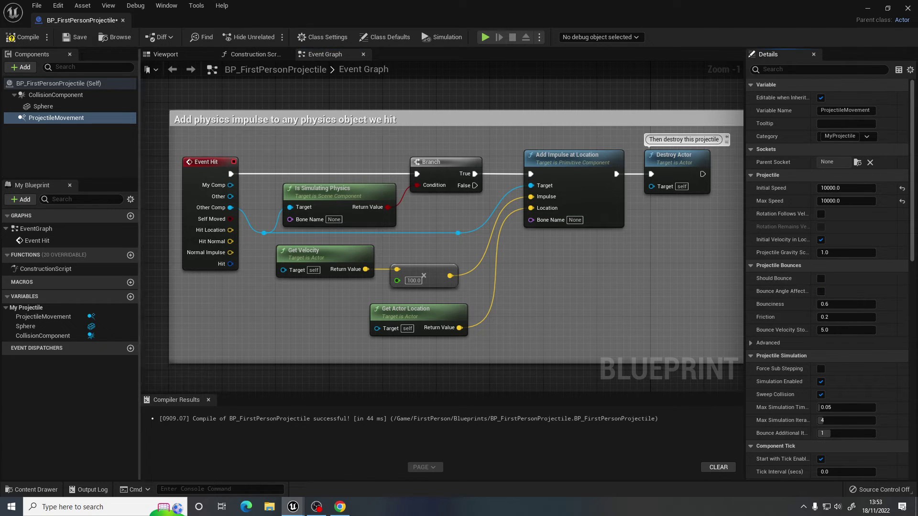
click(22, 38)
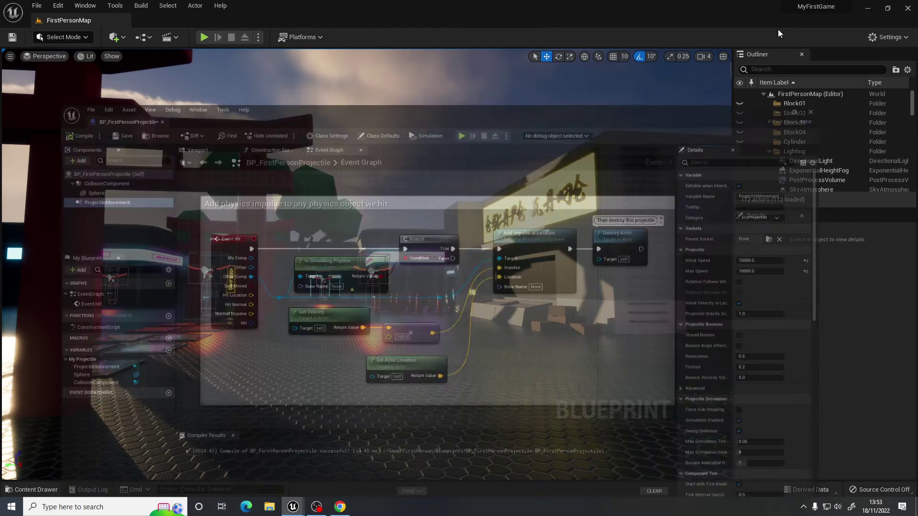
key(alt+p)
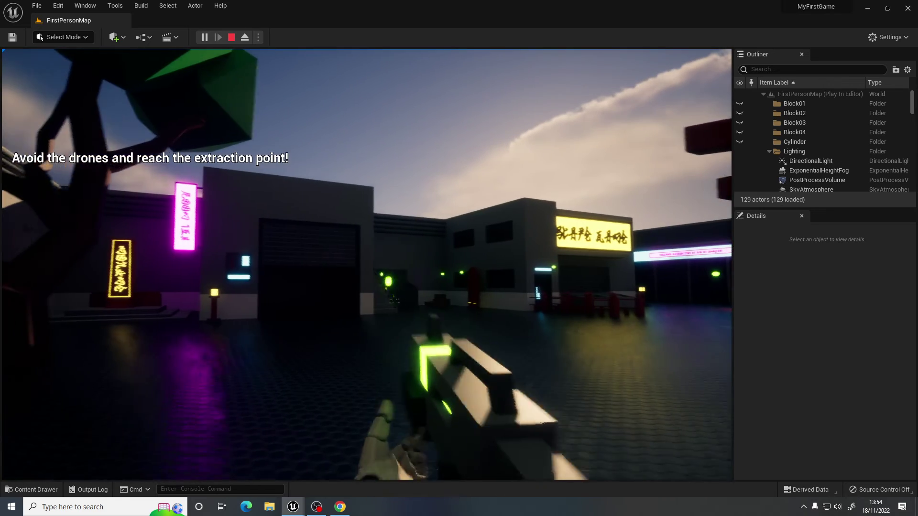
key(Escape)
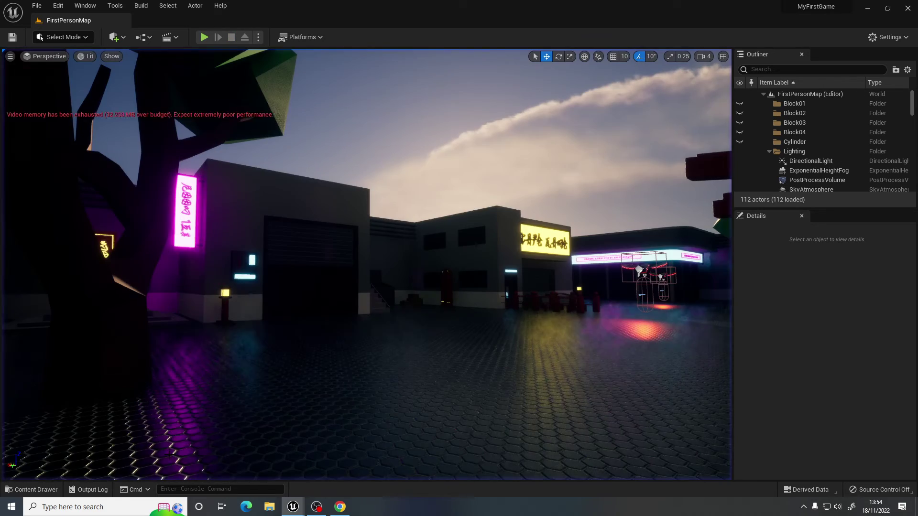
- Reopen BP_FirstPersonProjectile and move the Branch, Add Impulse at Location and related nodes below the Event Hit and Destroy Actor row
click(45, 491)
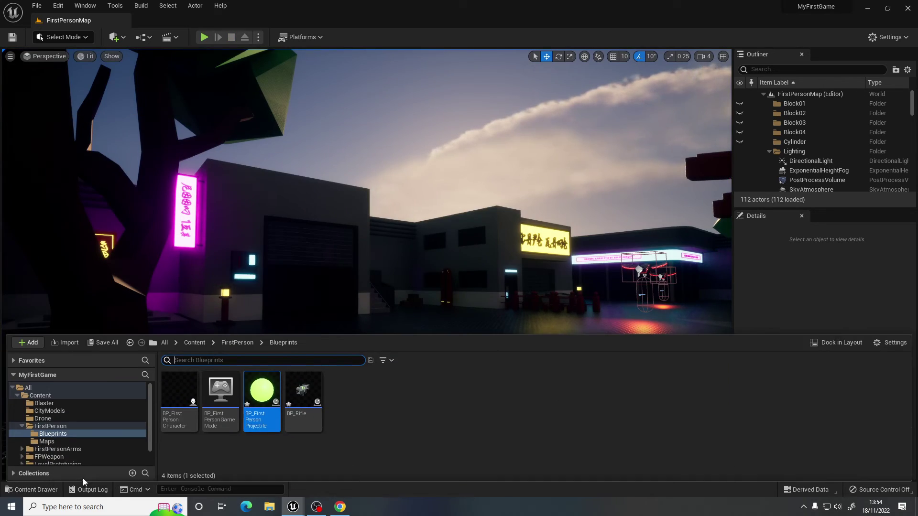
double_click(260, 392)
scroll(557, 285, down, 1)
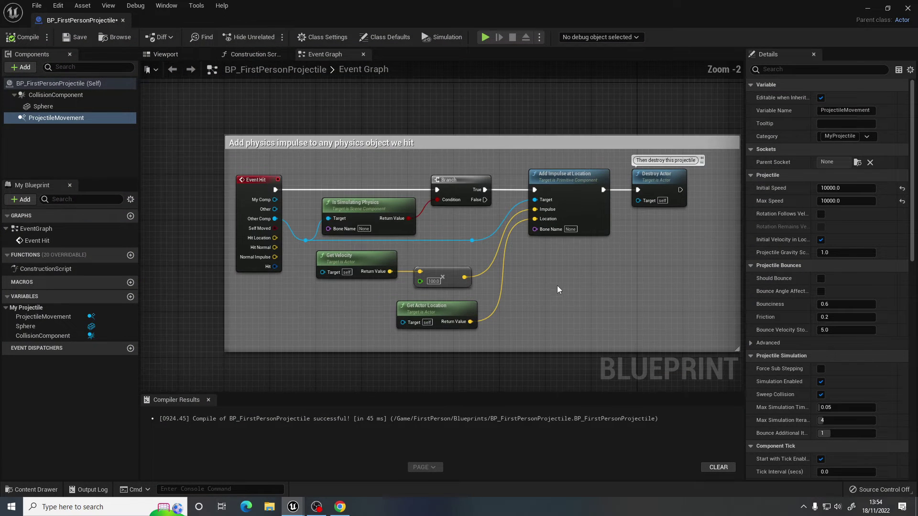
mouse_move(474, 135)
mouse_down()
mouse_move(474, 187)
mouse_move(474, 123)
mouse_up()
drag(336, 370, 554, 268)
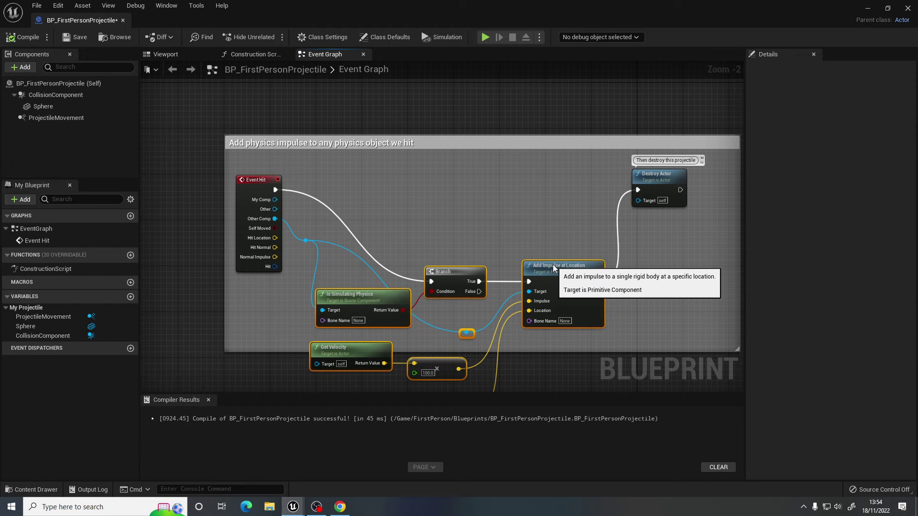
- Disconnect the impulse nodes from Event Hit's execution and Other Comp outputs and from the Destroy Actor node
alt+click(305, 194)
alt+click(290, 225)
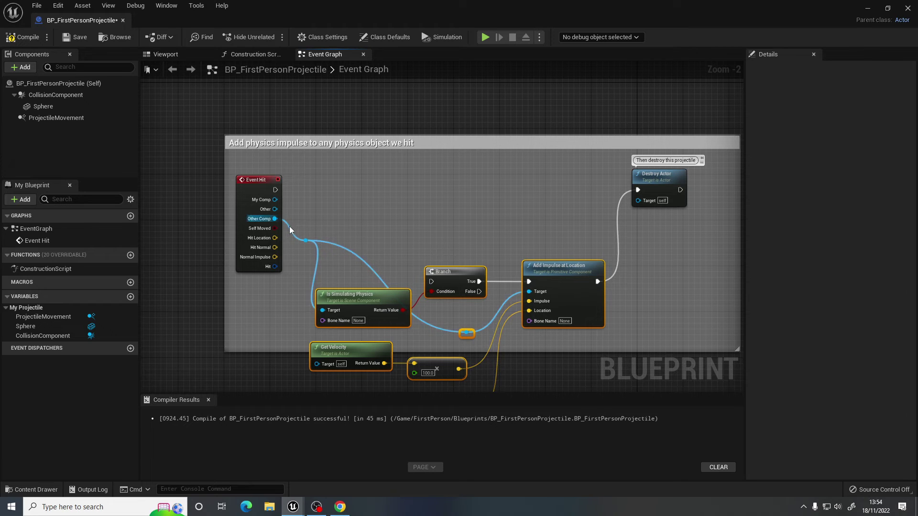
alt+click(619, 223)
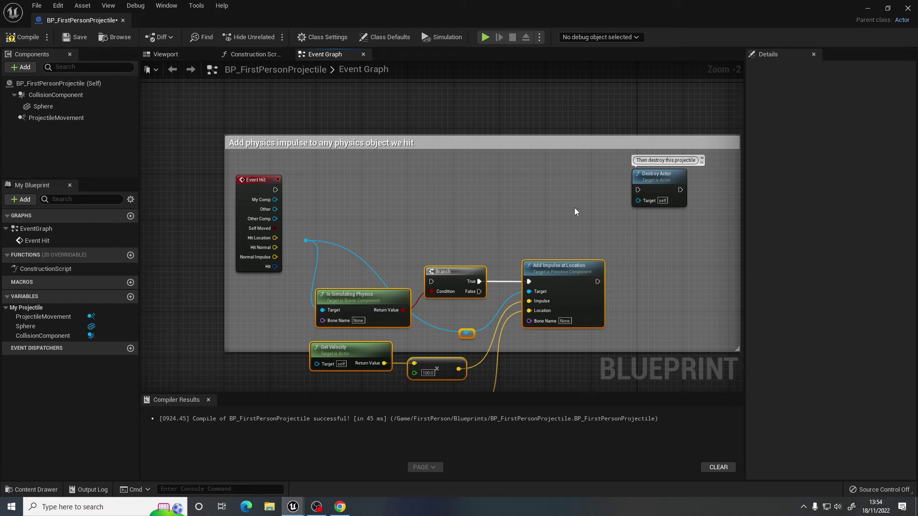
click(420, 248)
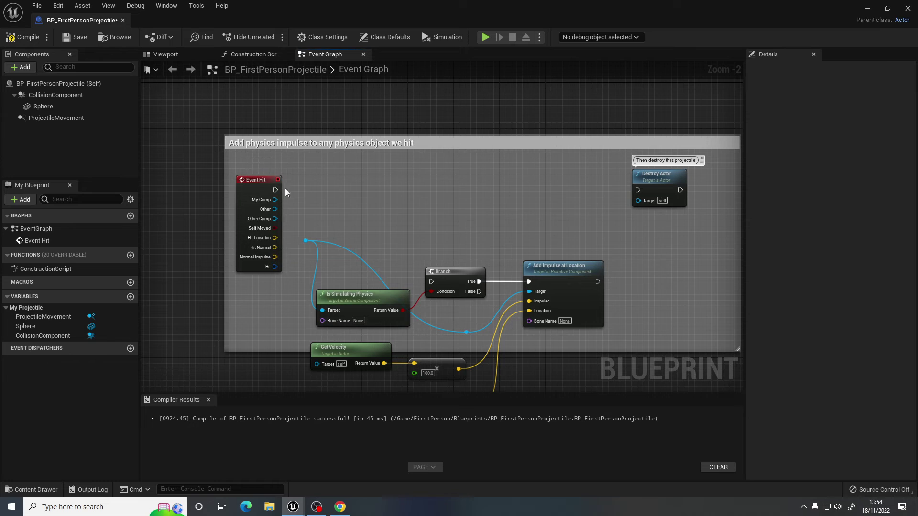
- Connect Event Hit's execution output directly to Destroy Actor, compile the blueprint, and return to the level
drag(275, 190, 638, 190)
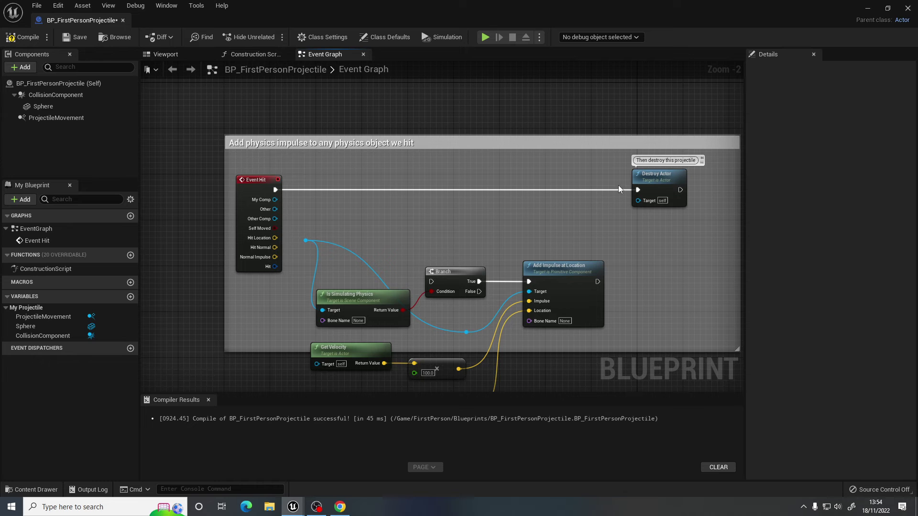
click(22, 37)
click(865, 8)
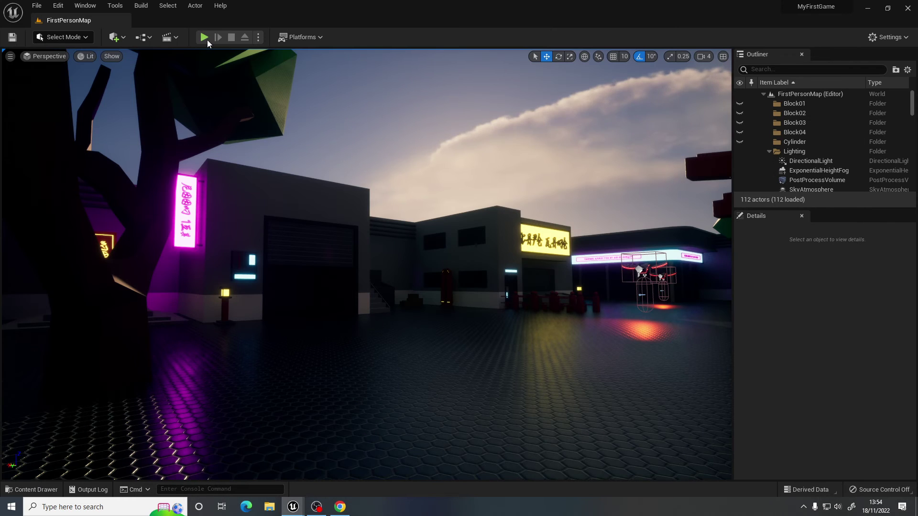
- Start a play session and fire the blaster at the surroundings and drones while moving through the level to test projectile impacts
click(204, 37)
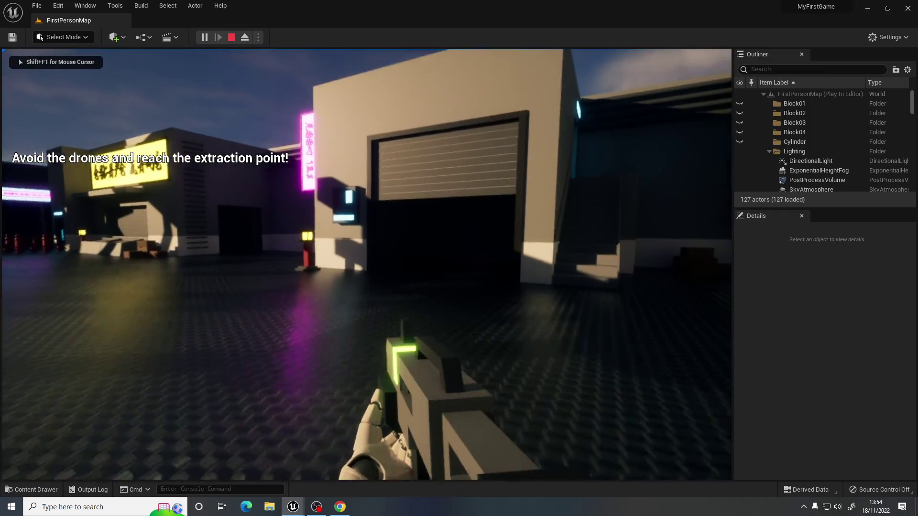
key(w)
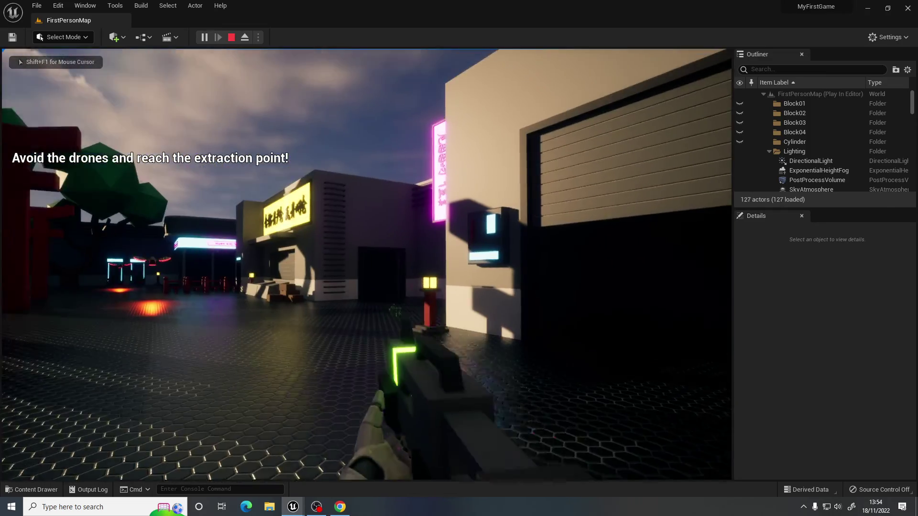
click(367, 265)
click(367, 264)
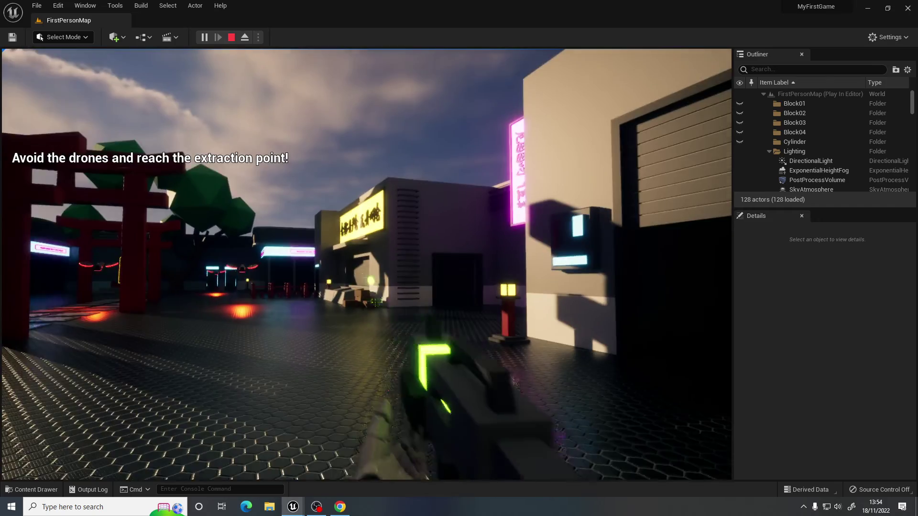
click(367, 264)
key(w)
click(367, 265)
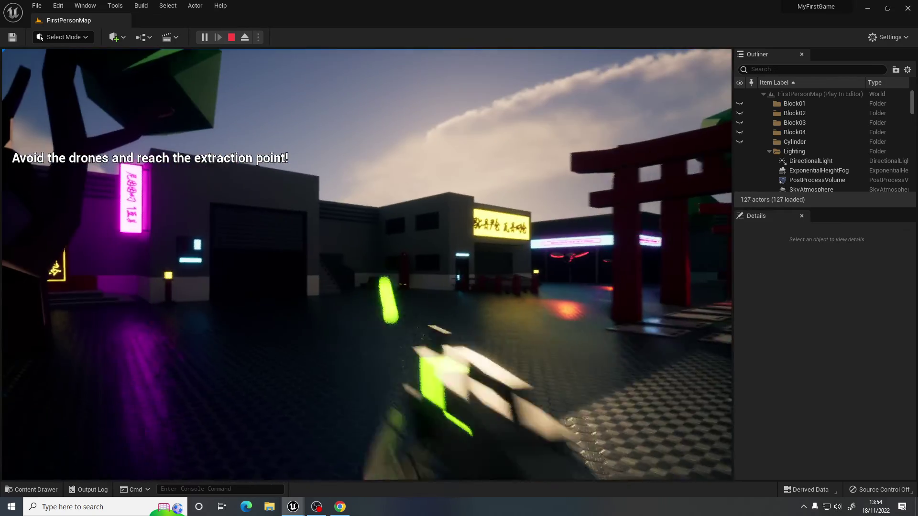
key(w)
click(366, 264)
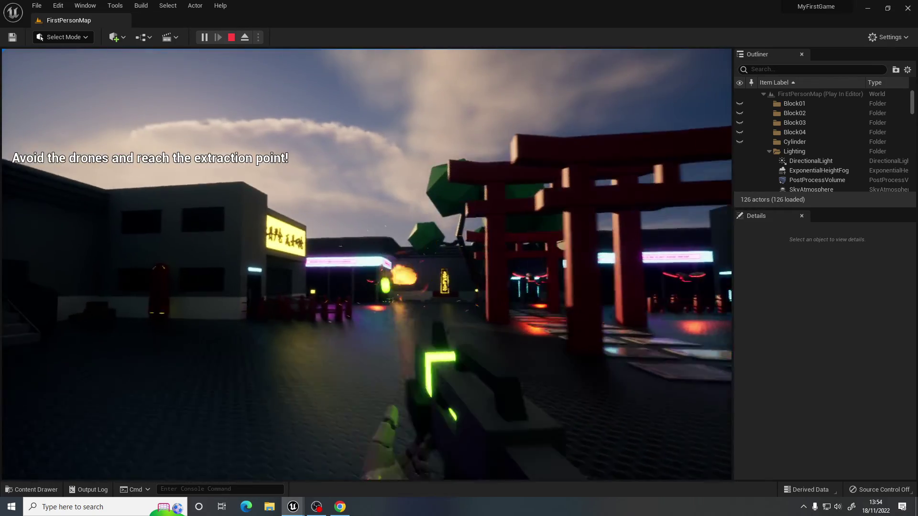
key(w)
click(367, 264)
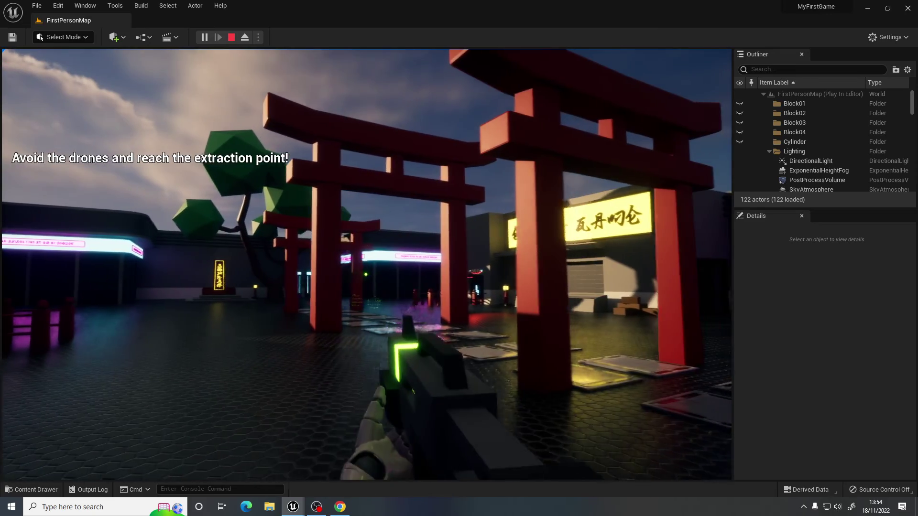
key(d)
click(366, 265)
click(367, 264)
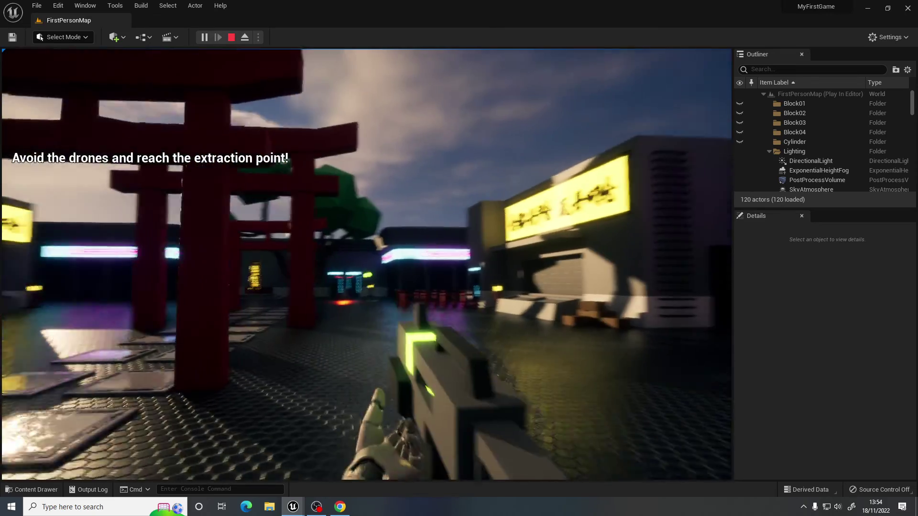
- Walk around the torii gates and courtyard to check the level with the blaster in hand, and end the play session
key(w)
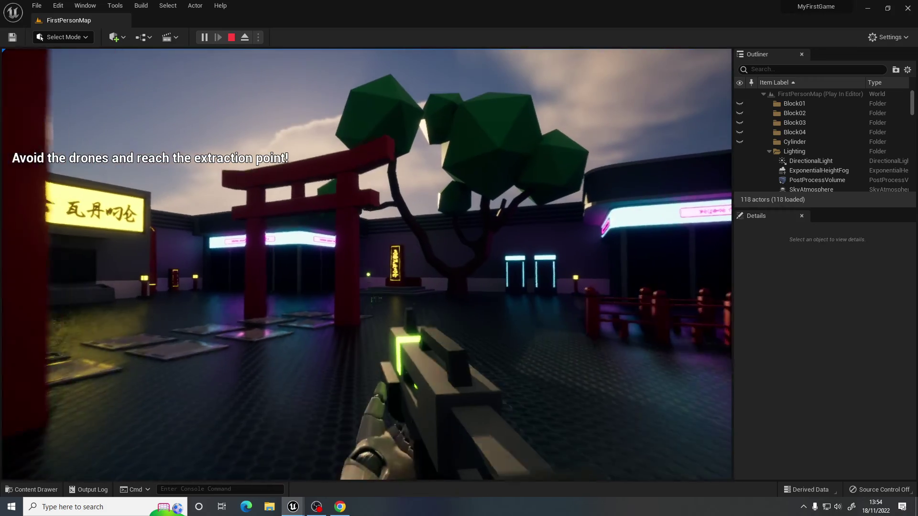
key(w)
key(s)
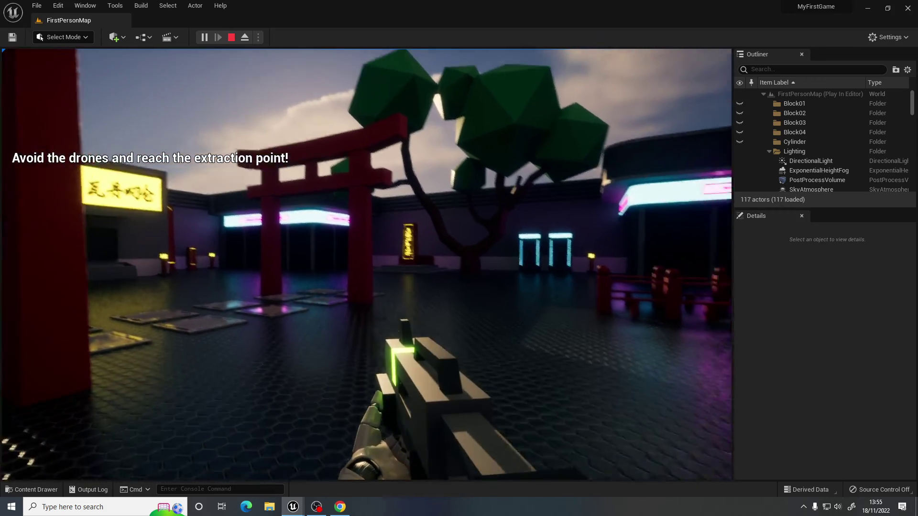
key(w)
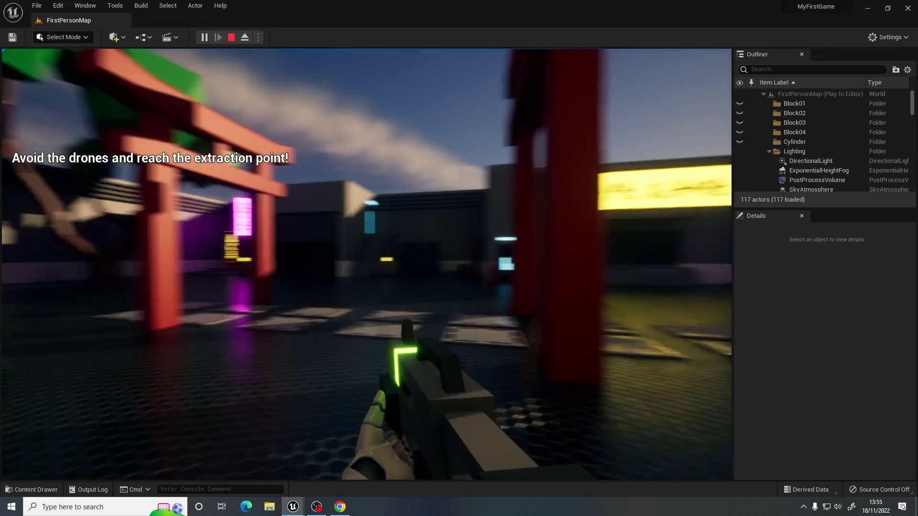
key(w)
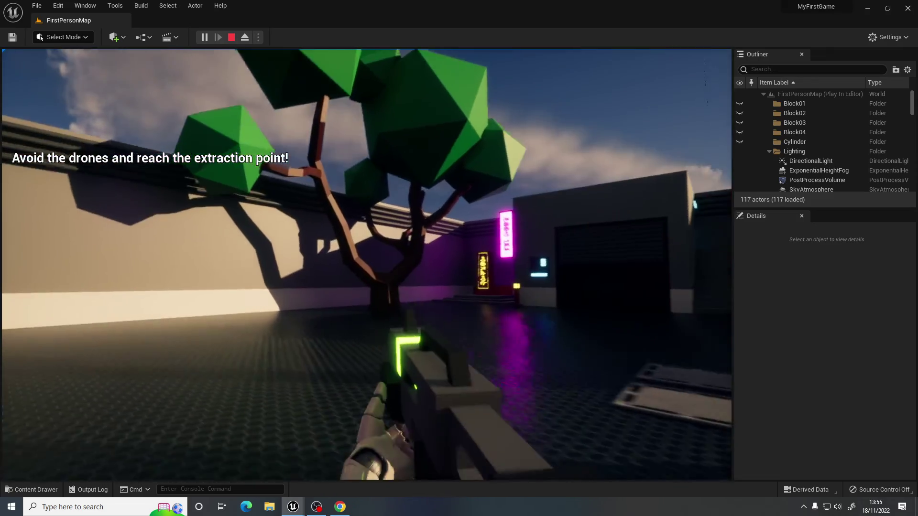
key(w)
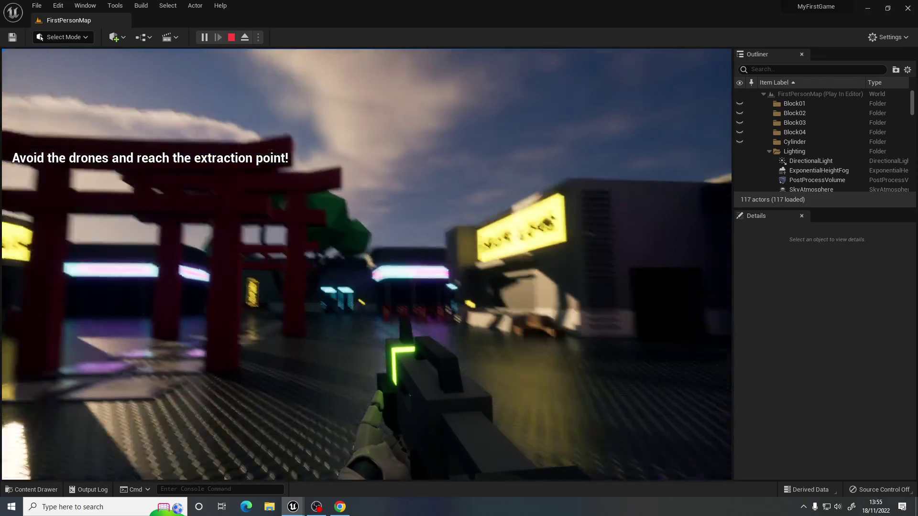
key(w)
key(Escape)
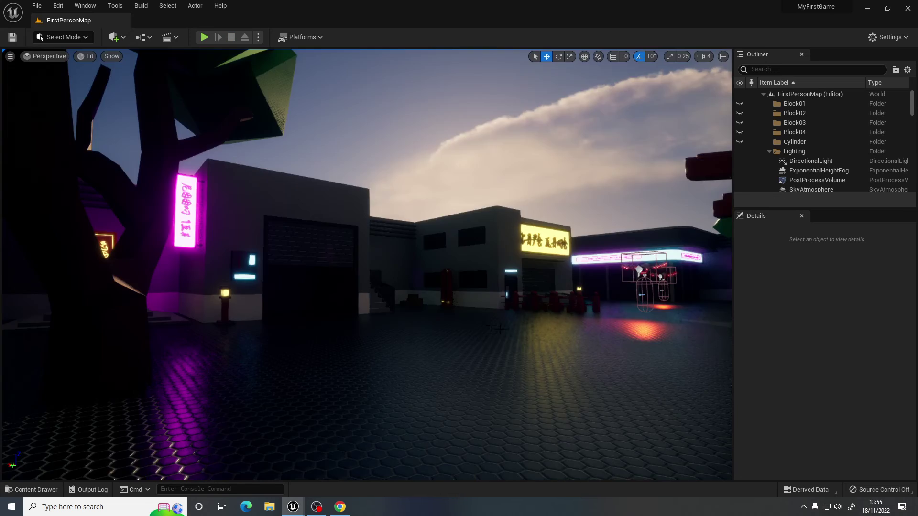
- Browse the project content to the Blaster folder, inspect the blaster skeletal mesh and its materials, and slightly shorten the content browser
click(30, 490)
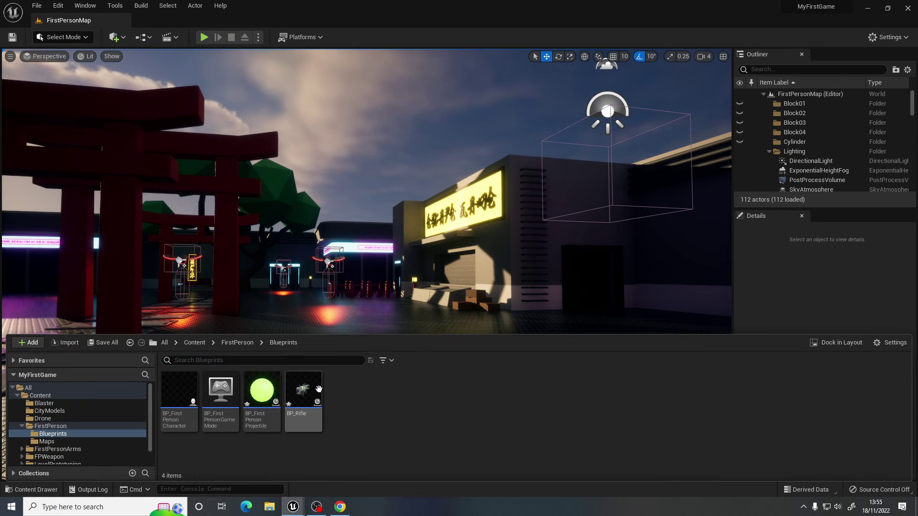
click(50, 396)
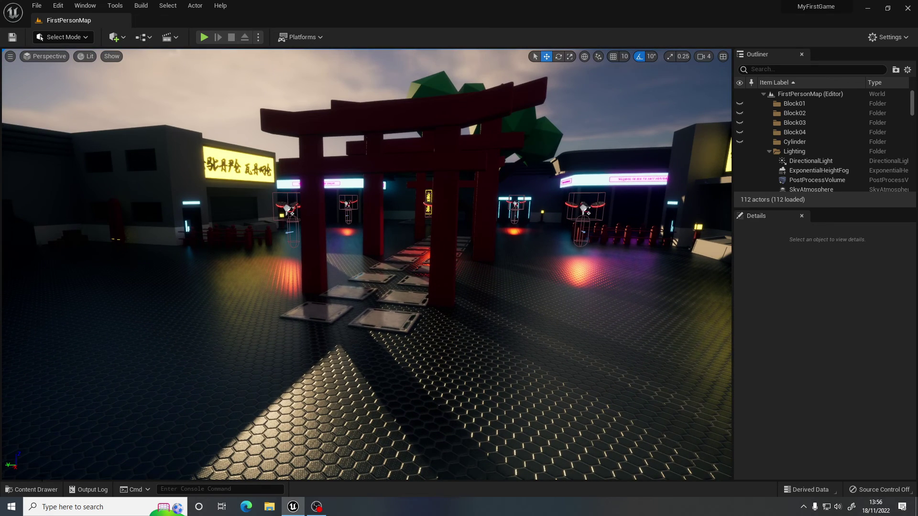
click(31, 489)
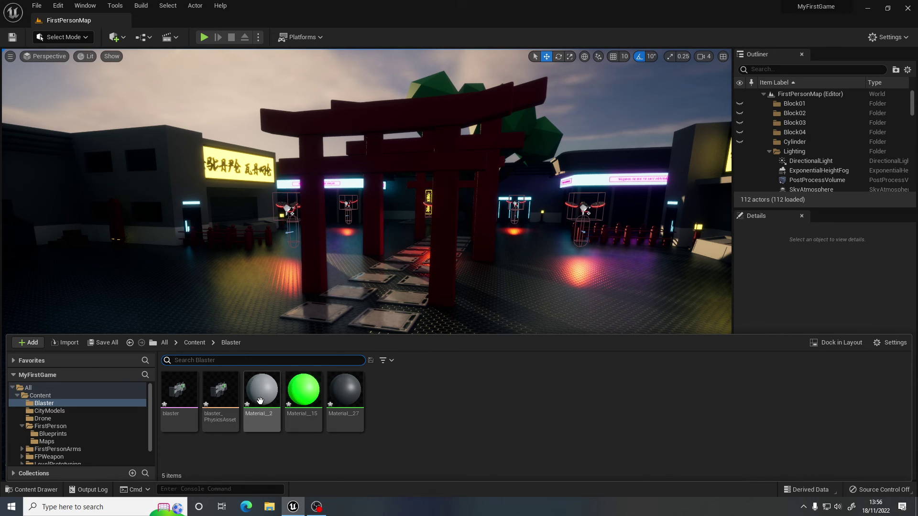
mouse_move(184, 397)
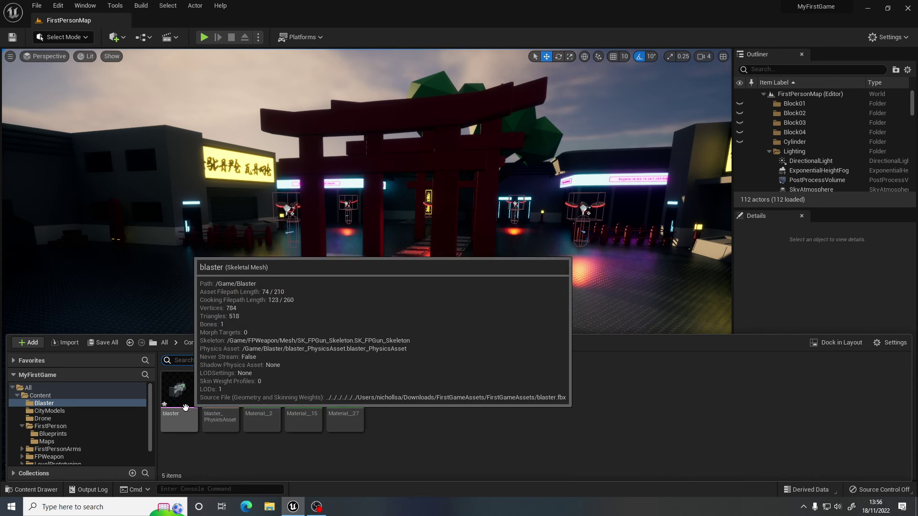
mouse_move(273, 397)
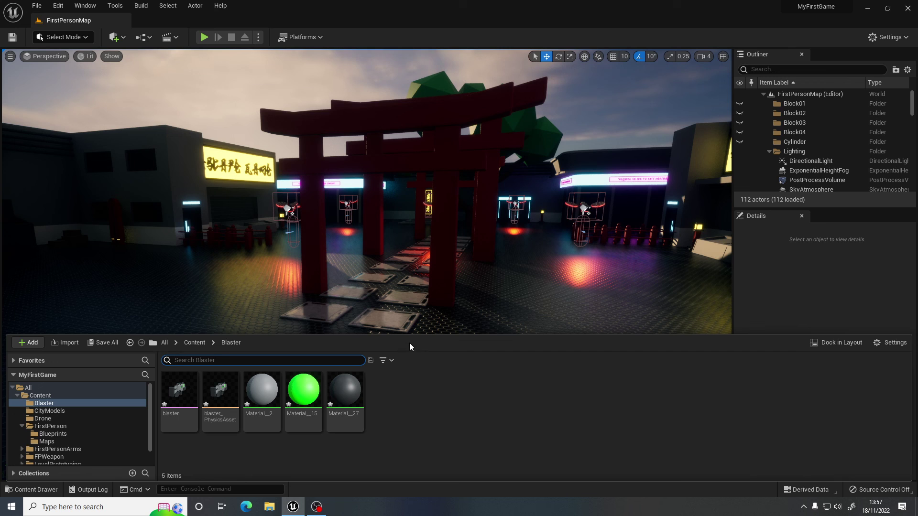
drag(411, 336, 414, 354)
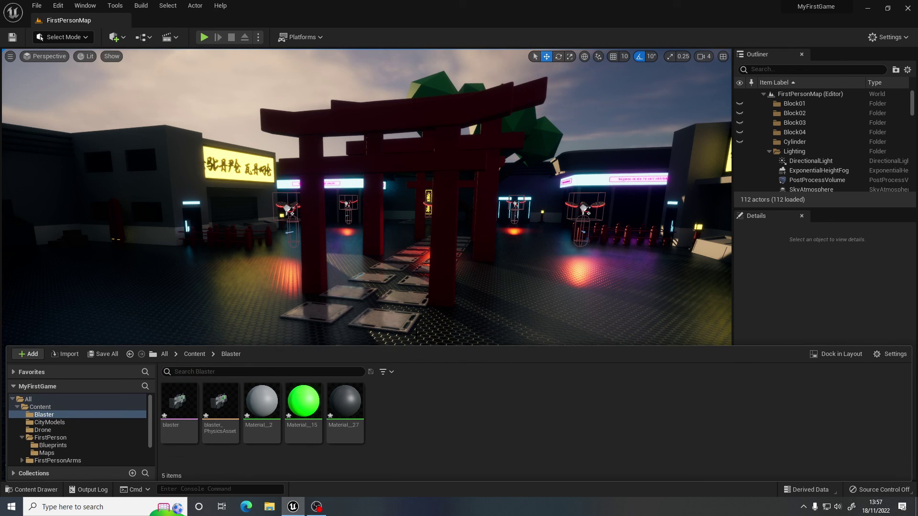